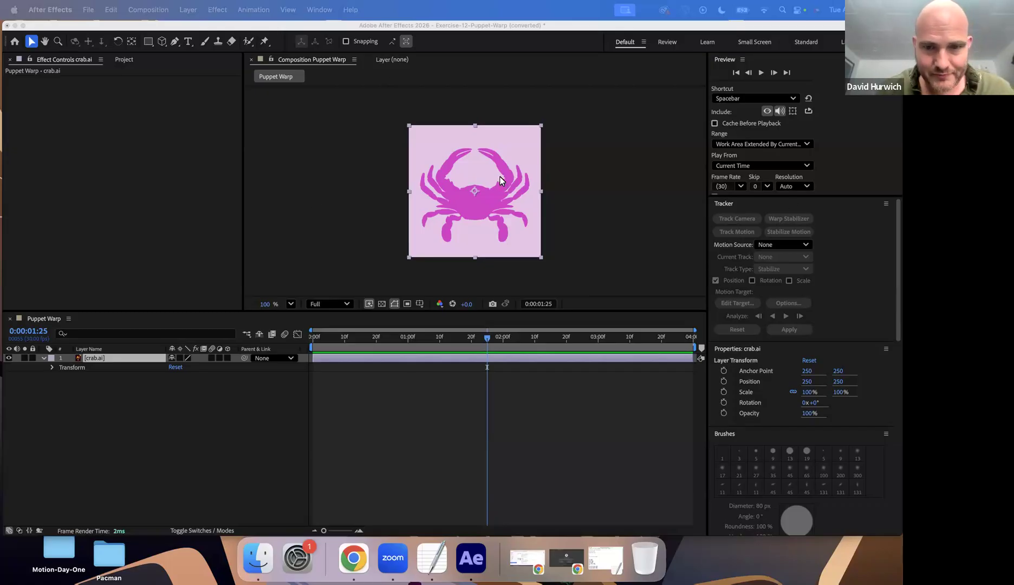
# Step: Try shifting the crab.ai layer sideways to position 376, 250, and undo the move
pyautogui.scroll(3, 498, 169)
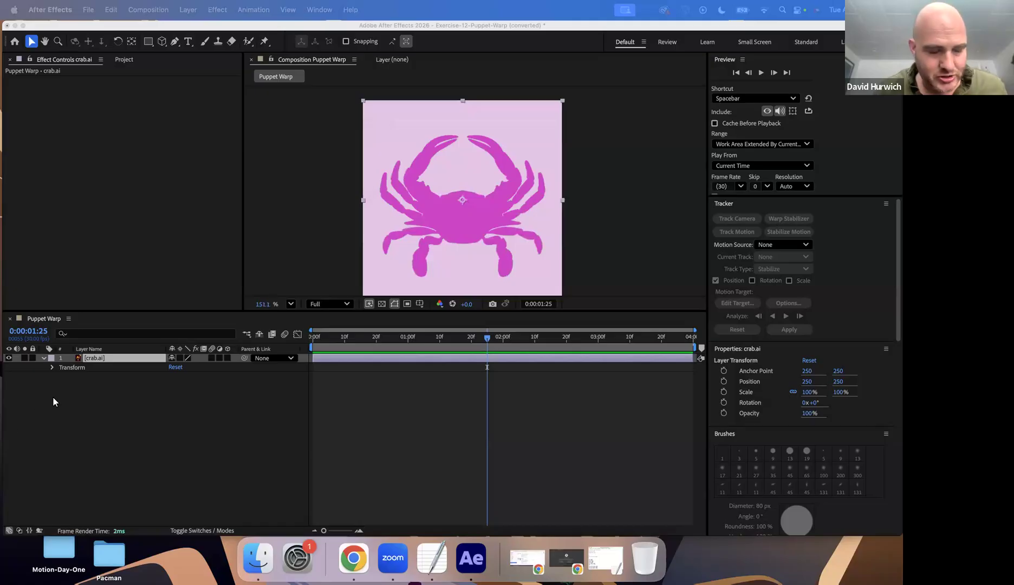
pyautogui.click(125, 361)
pyautogui.press('r')
pyautogui.press('p')
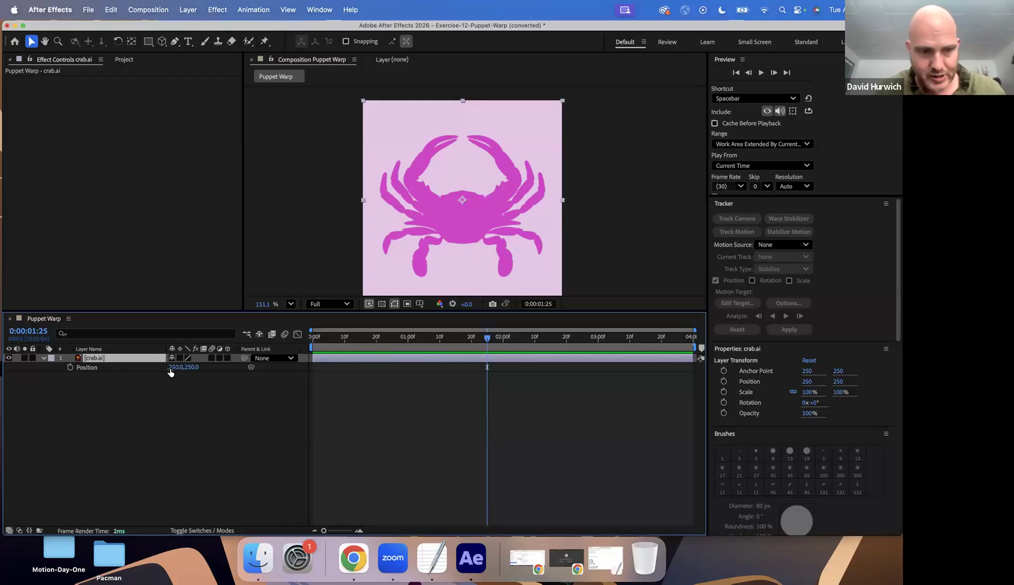
pyautogui.moveTo(226, 369); pyautogui.dragTo(99, 374)
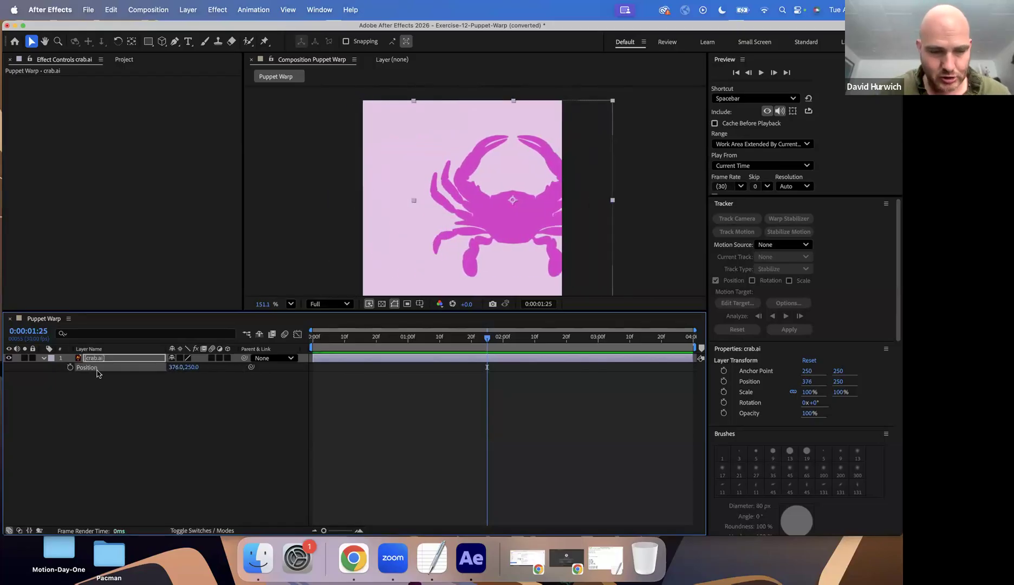
pyautogui.press('cmd+z')
# Step: Try rotating the whole crab.ai layer with its Rotation property, and undo the rotation
pyautogui.press('r')
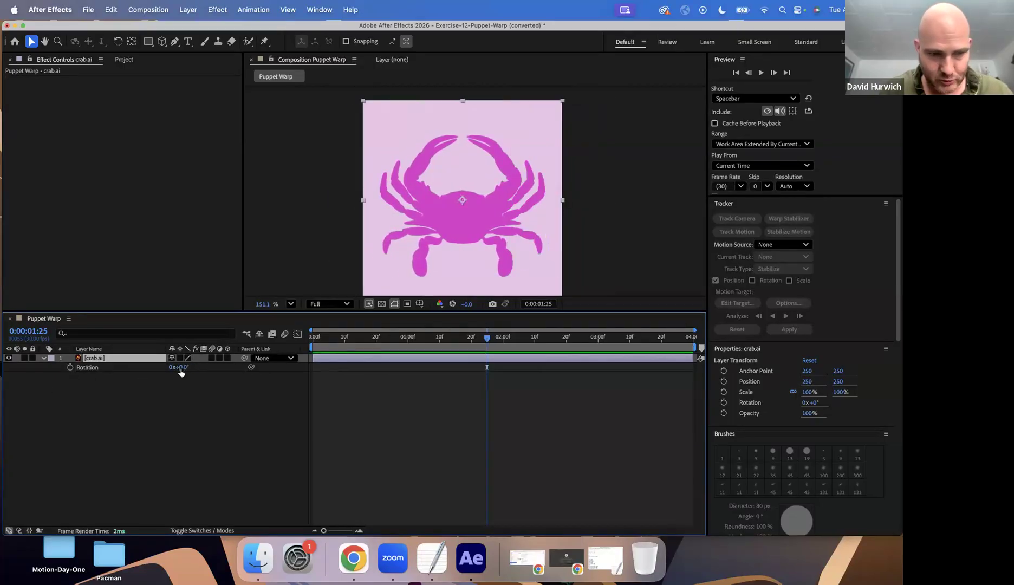
pyautogui.moveTo(181, 367); pyautogui.dragTo(159, 372)
pyautogui.press('super+z')
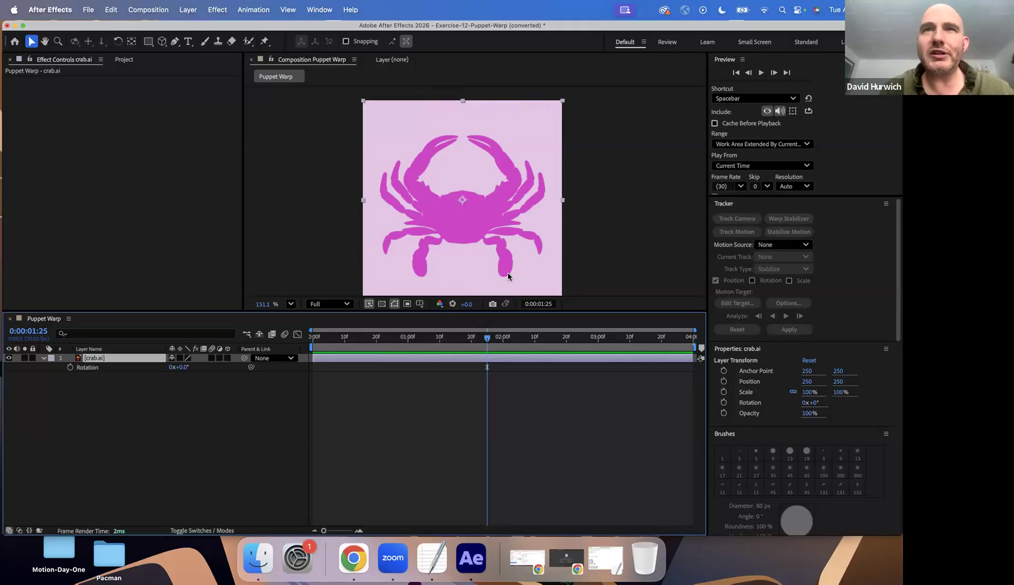
# Step: Switch to Chrome, search Google for "push pin puppetry" in a new tab, and enlarge the monkey puppet image
pyautogui.click(353, 558)
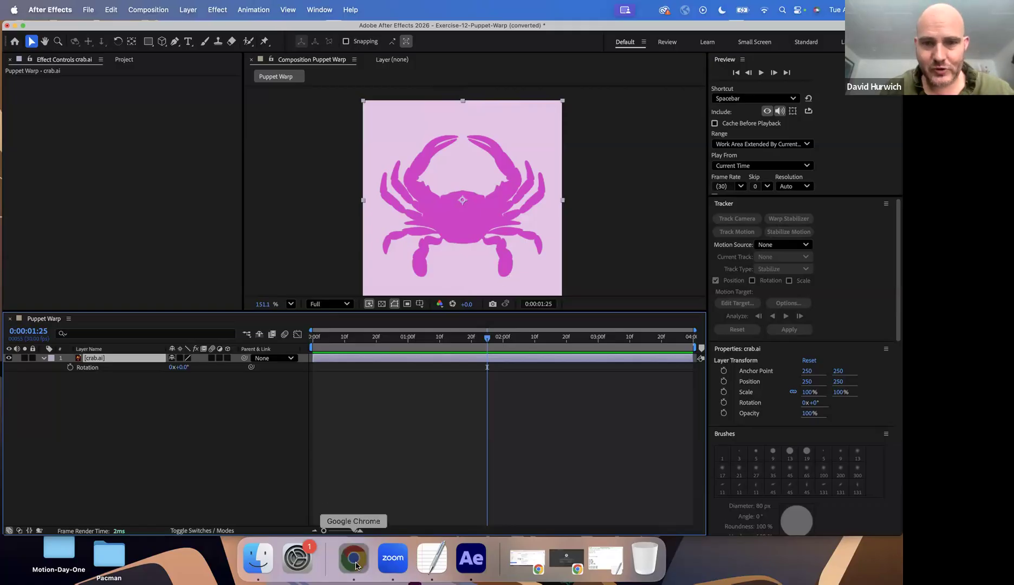
pyautogui.click(751, 53)
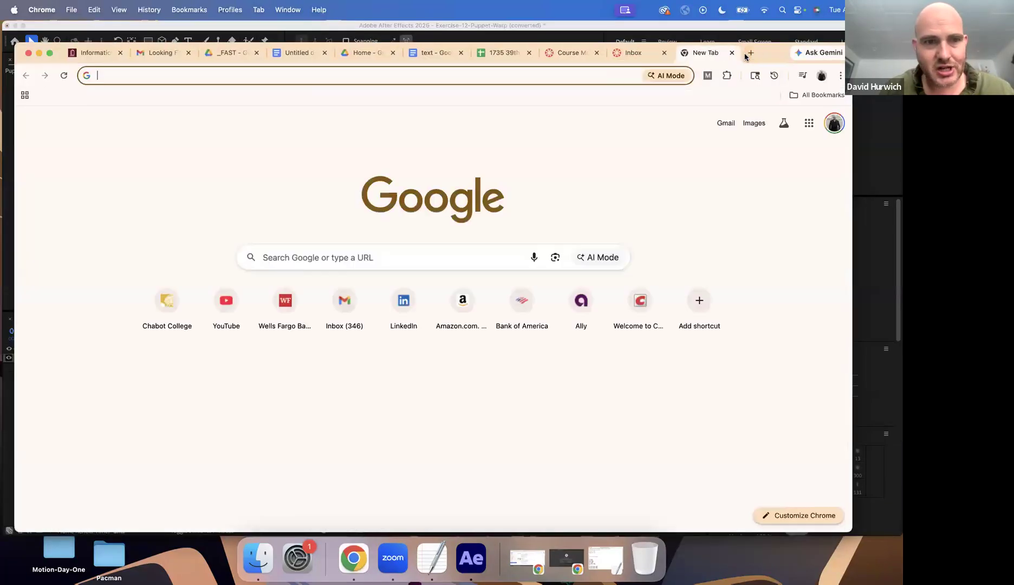
pyautogui.click(336, 258)
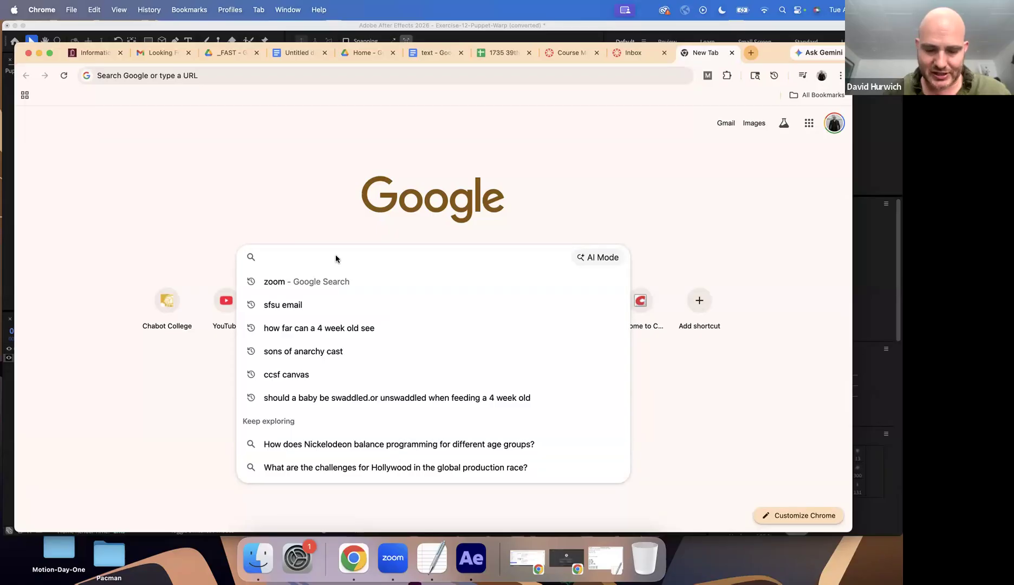
pyautogui.write('pushin')
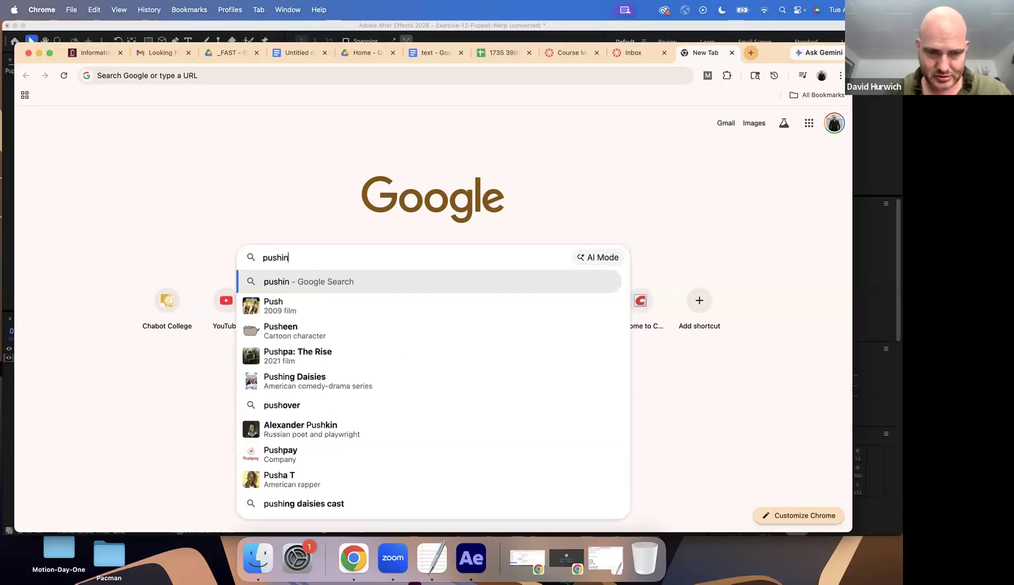
pyautogui.press('BackSpace')
pyautogui.press('BackSpace')
pyautogui.write('push piu')
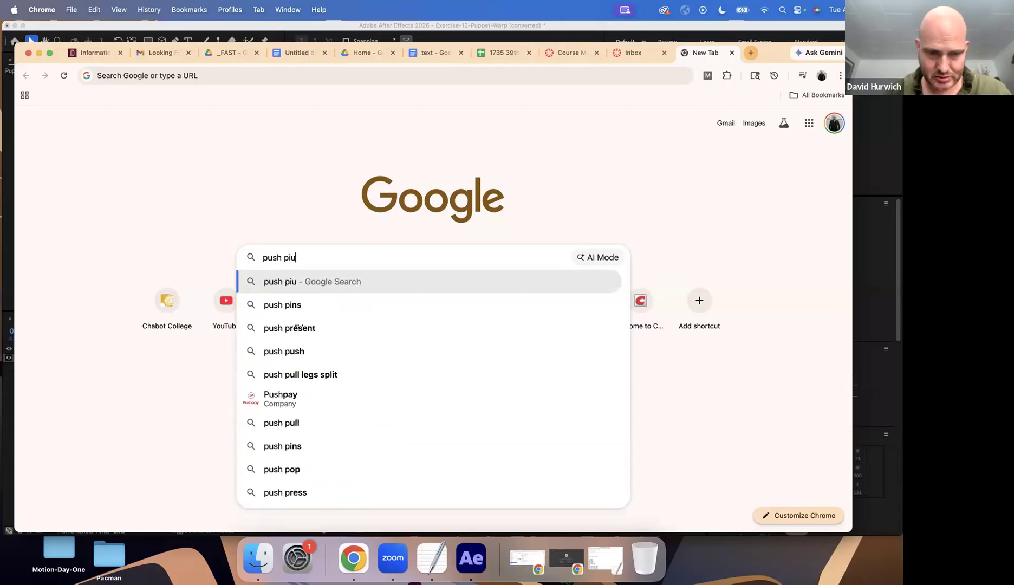
pyautogui.press('BackSpace')
pyautogui.press('BackSpace')
pyautogui.write('in pupper')
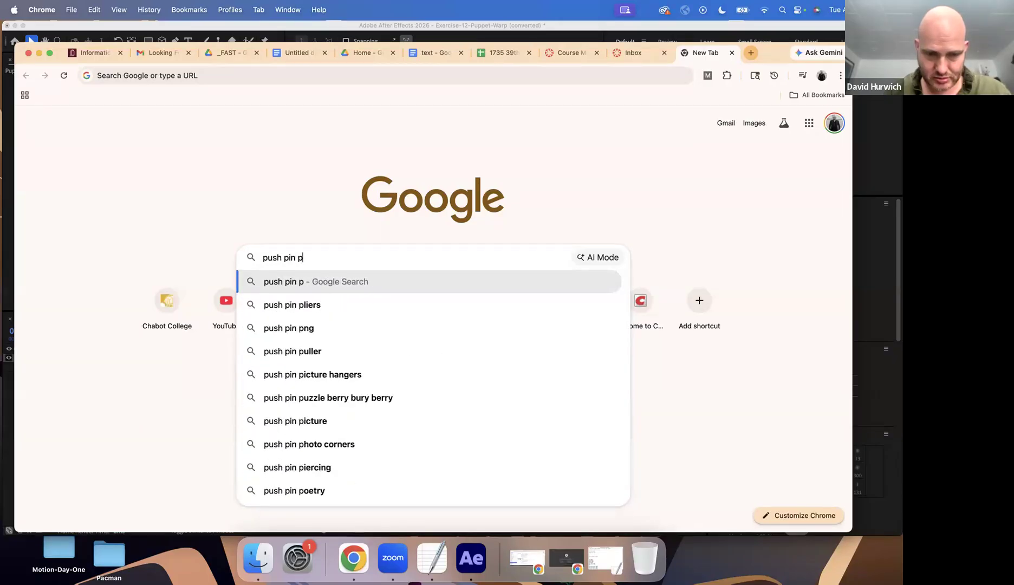
pyautogui.press('BackSpace')
pyautogui.write('try')
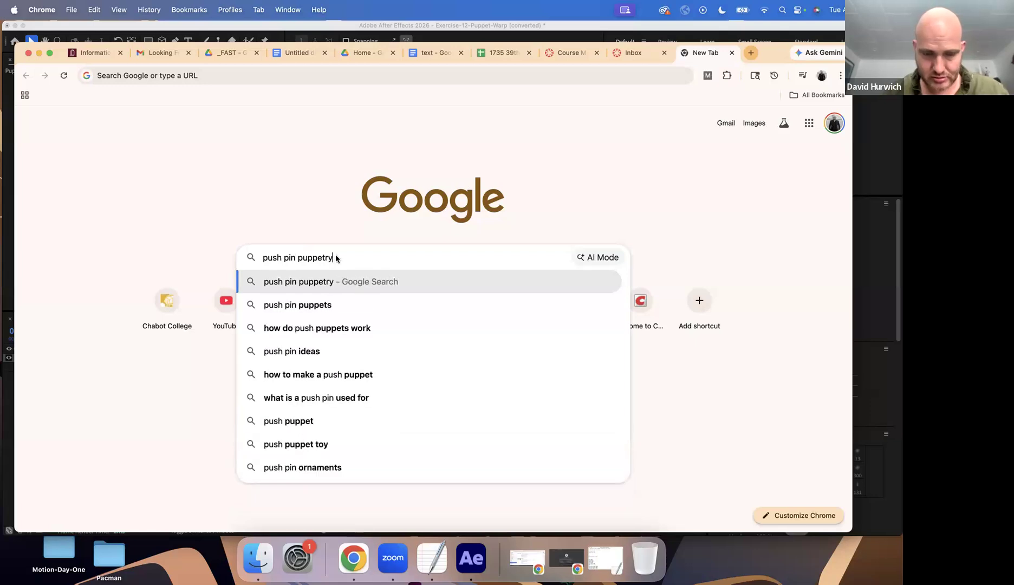
pyautogui.press('Return')
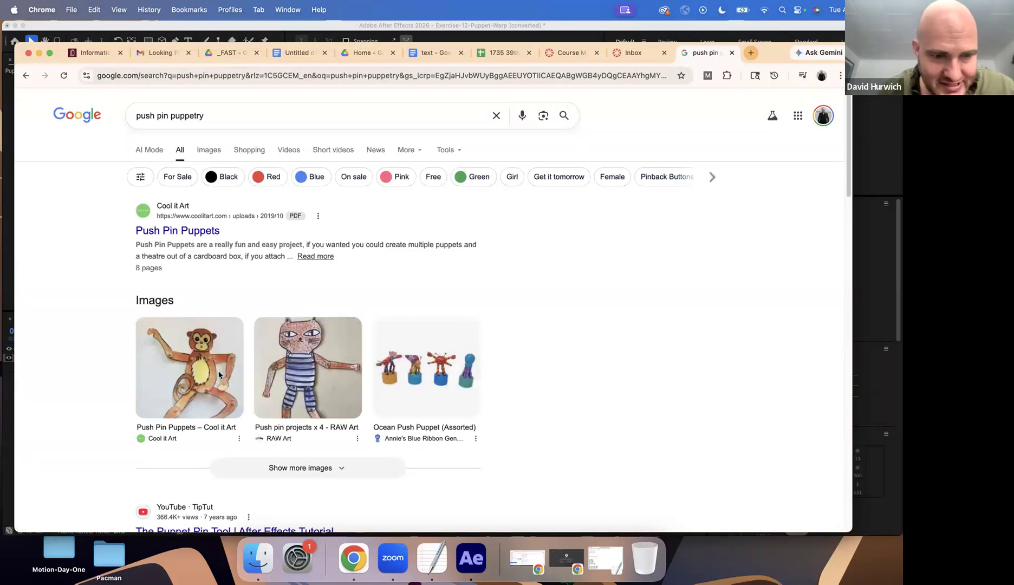
pyautogui.click(220, 375)
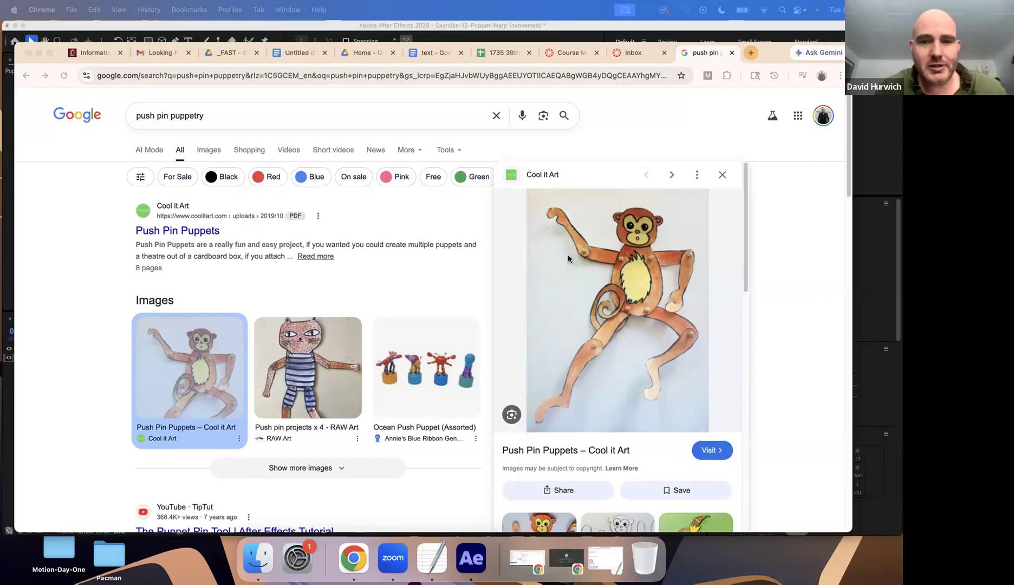
# Step: Switch back to After Effects and activate the Puppet Position Pin Tool
pyautogui.click(860, 270)
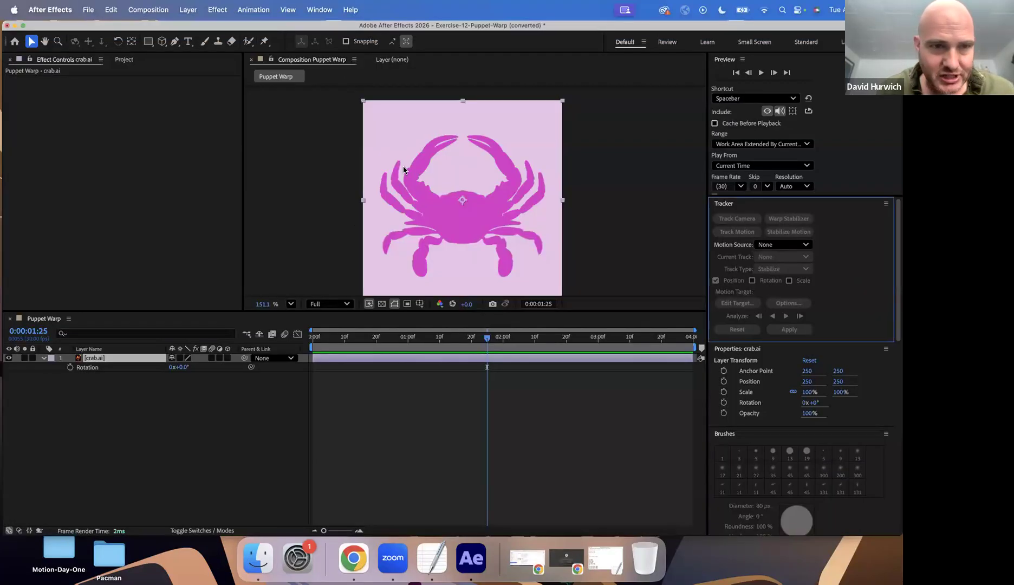
pyautogui.click(265, 42)
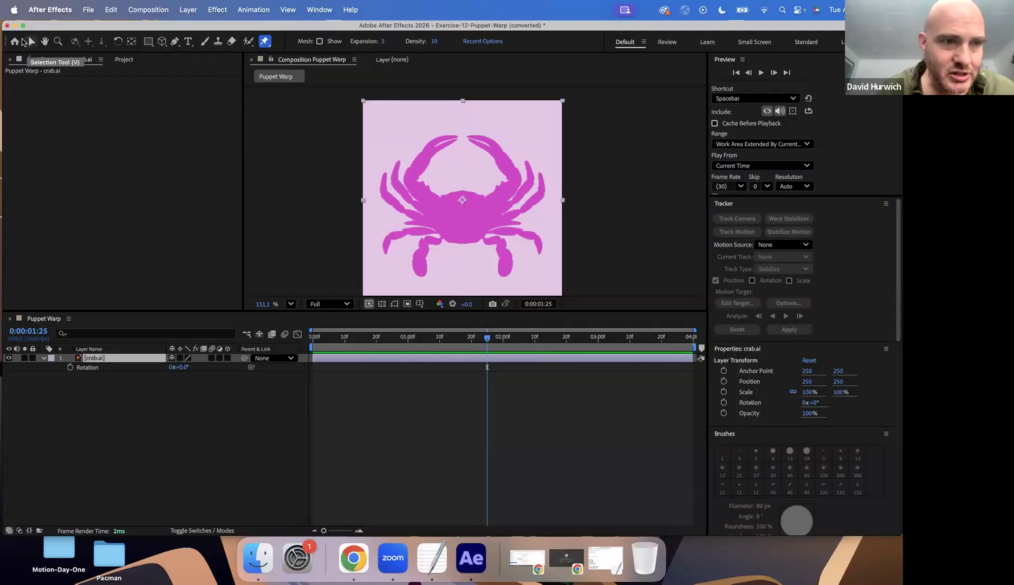
pyautogui.click(15, 42)
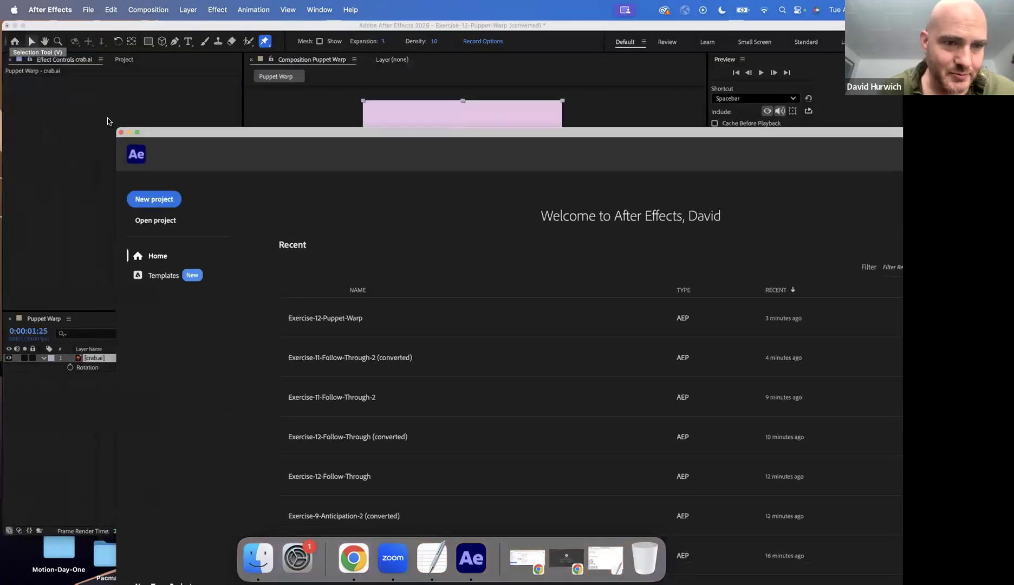
pyautogui.press('Escape')
pyautogui.click(134, 139)
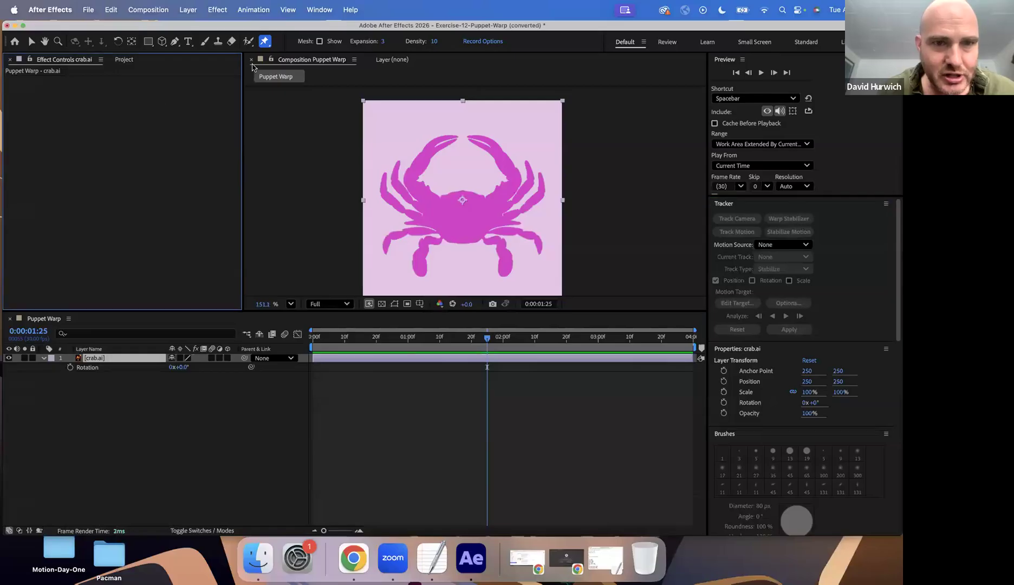
# Step: Place seven Puppet Position Pins on the crab.ai layer: both claw tips, both claw arms, both hind legs and the body centre
pyautogui.click(106, 359)
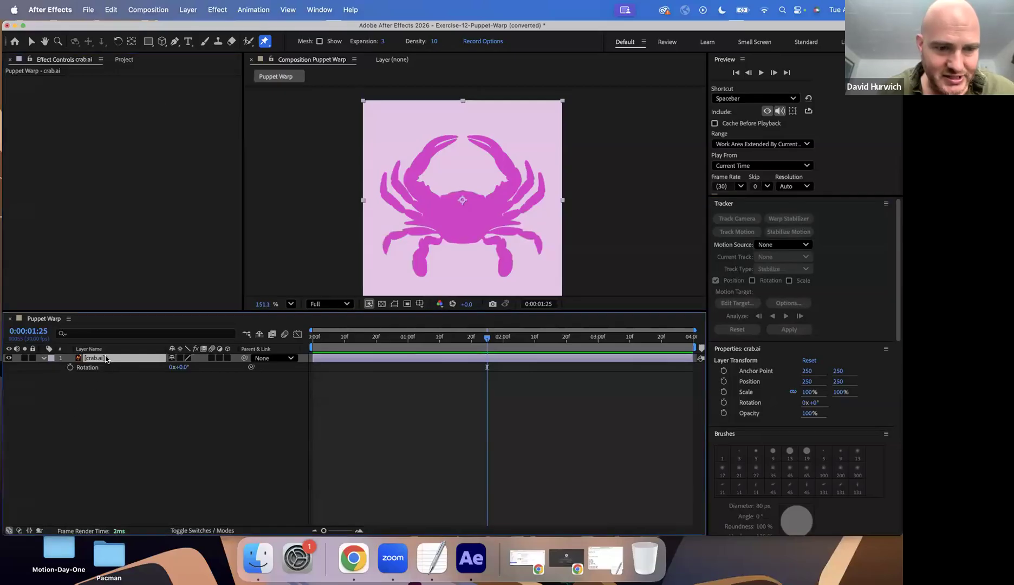
pyautogui.click(268, 46)
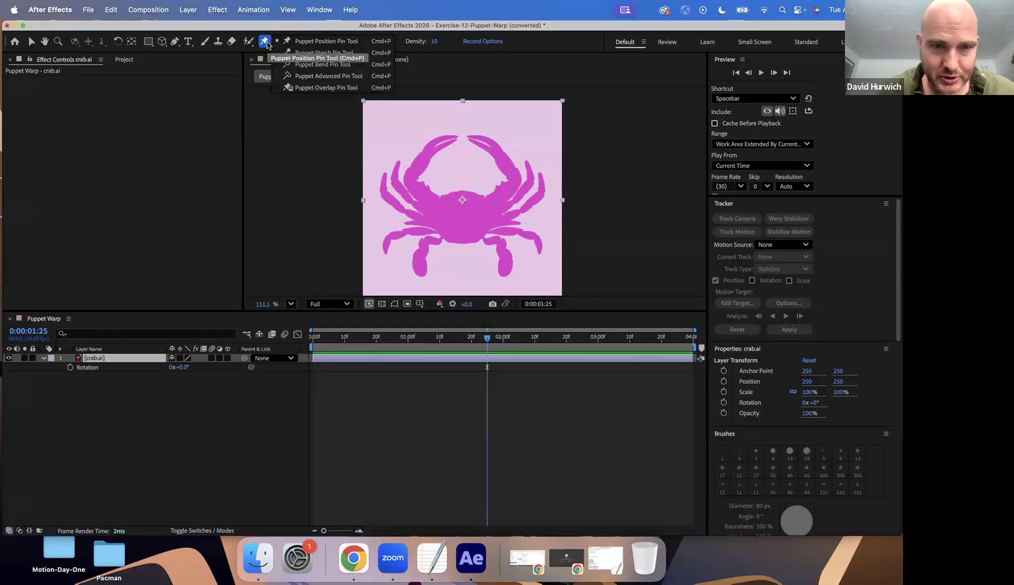
pyautogui.click(344, 42)
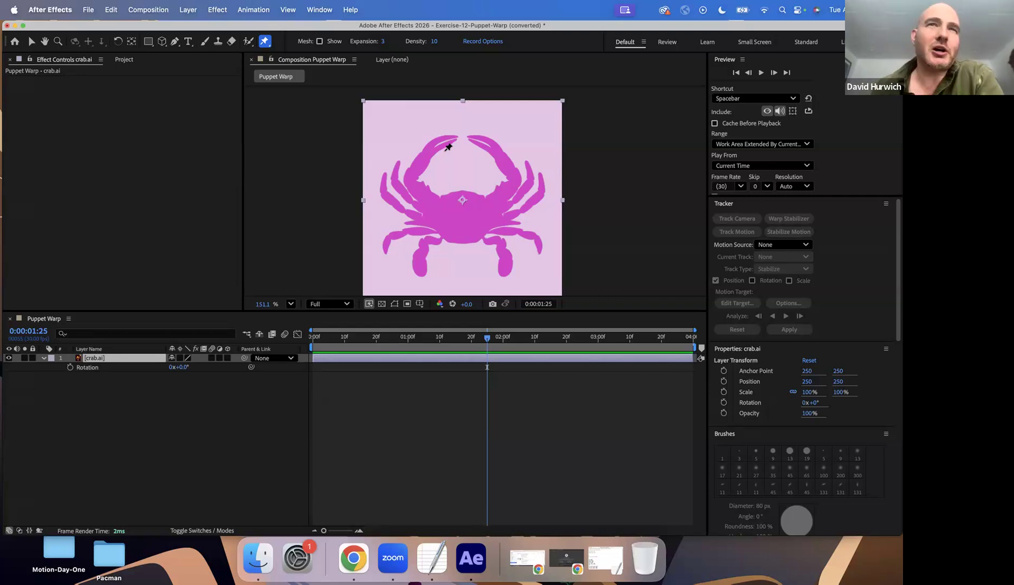
pyautogui.click(475, 140)
pyautogui.click(511, 169)
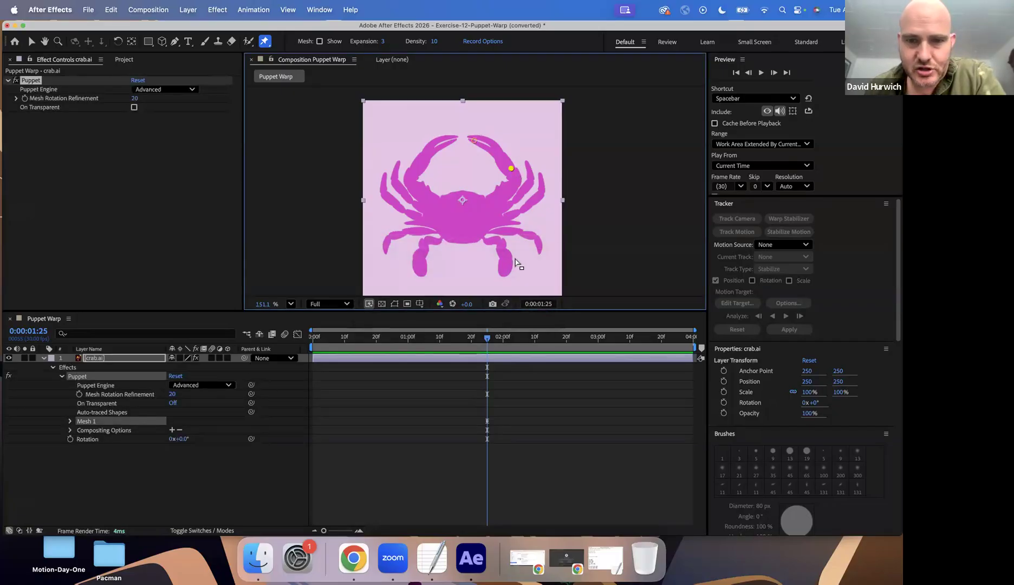
pyautogui.click(509, 268)
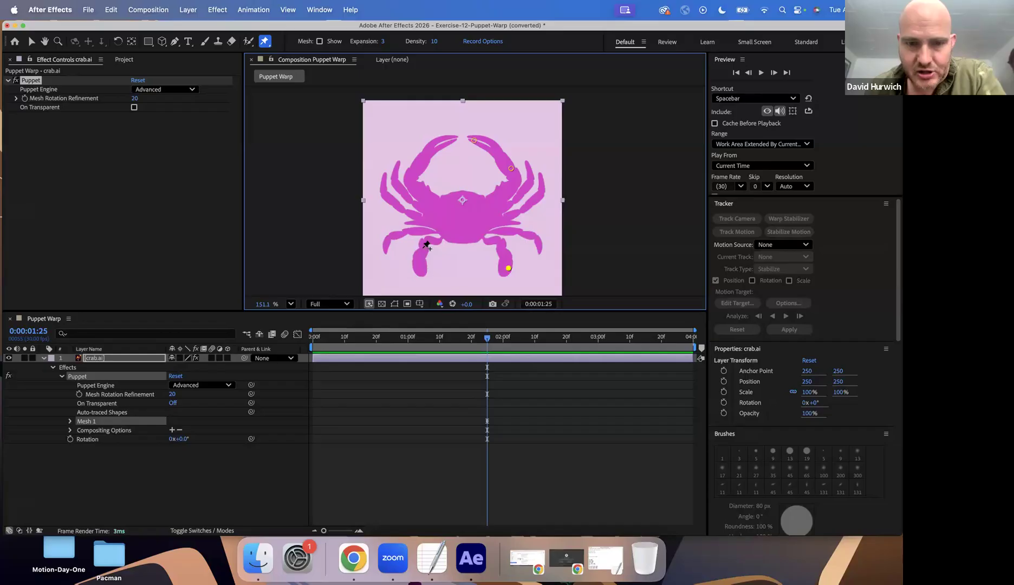
pyautogui.click(412, 175)
pyautogui.click(443, 138)
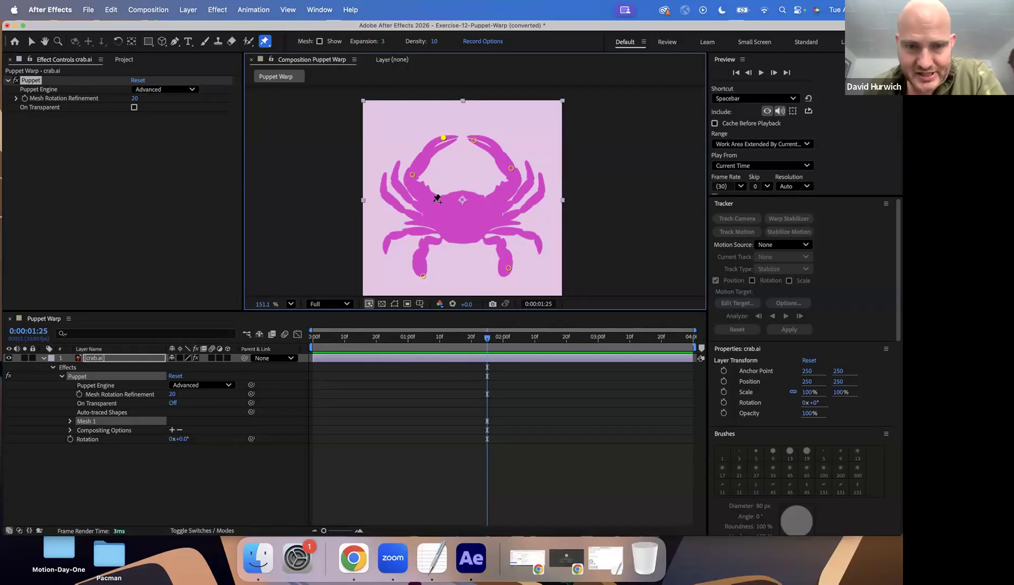
pyautogui.click(463, 217)
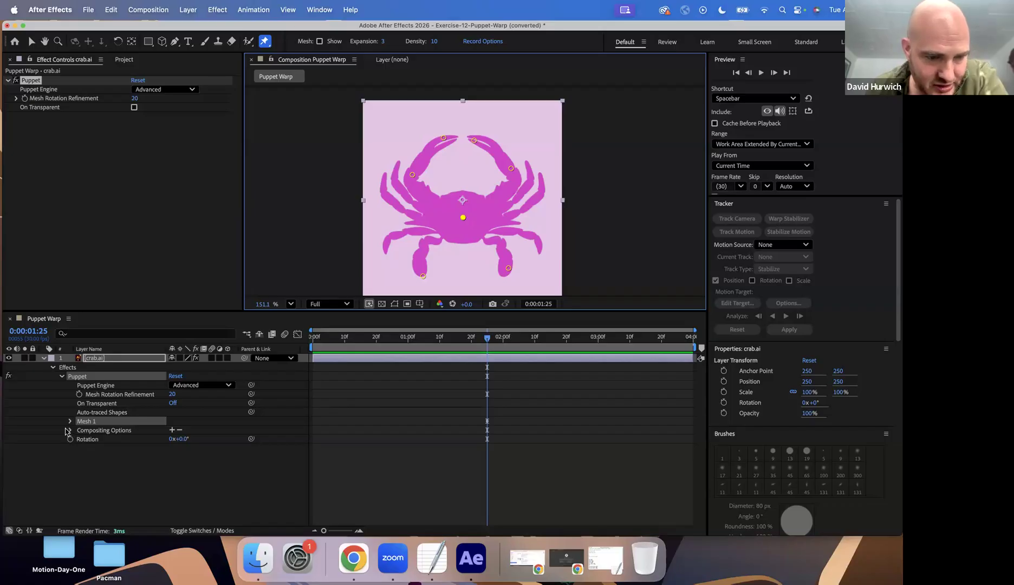
# Step: Turn on the On Transparent option of the crab layer's Puppet effect
pyautogui.click(172, 407)
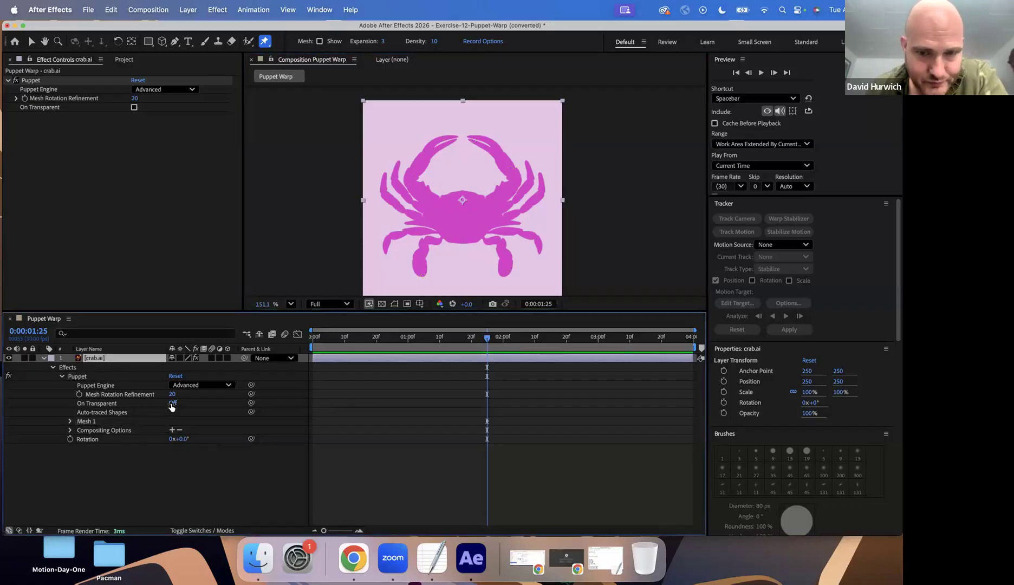
pyautogui.click(172, 405)
pyautogui.click(172, 403)
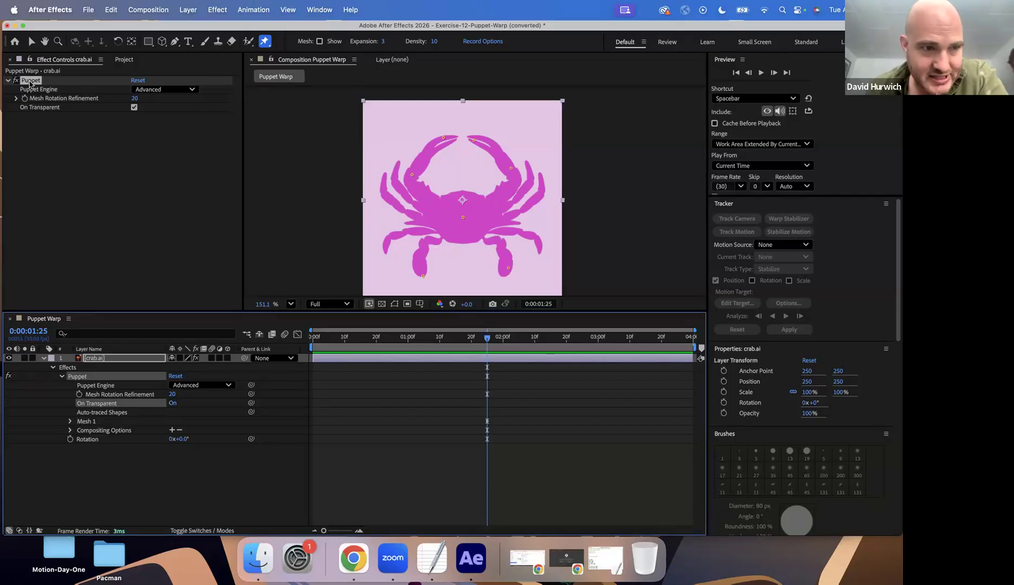
pyautogui.click(61, 144)
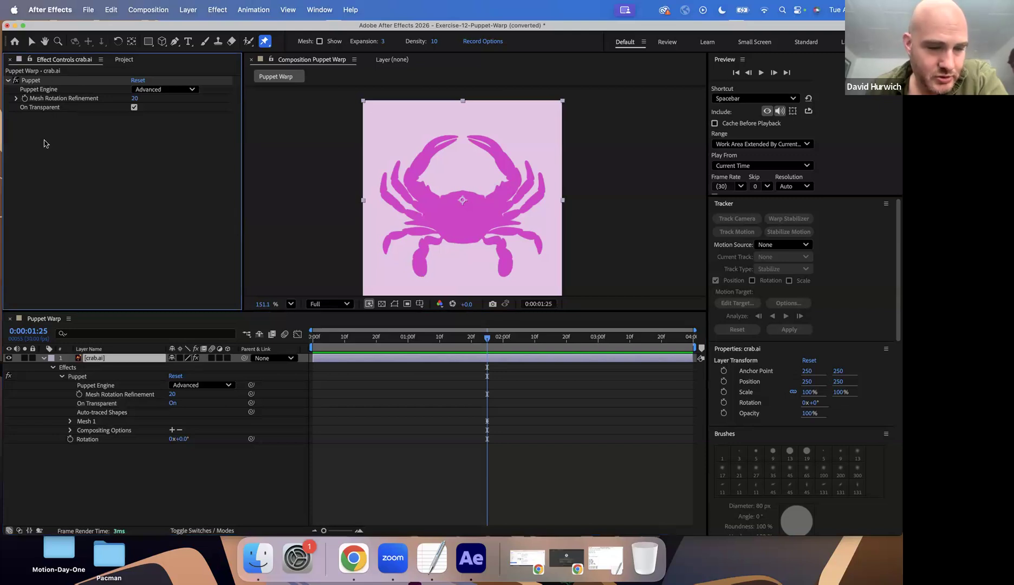
# Step: Expand the Puppet effect's Mesh 1 and Deform groups and select individual pins to see which crab part each one controls
pyautogui.click(71, 430)
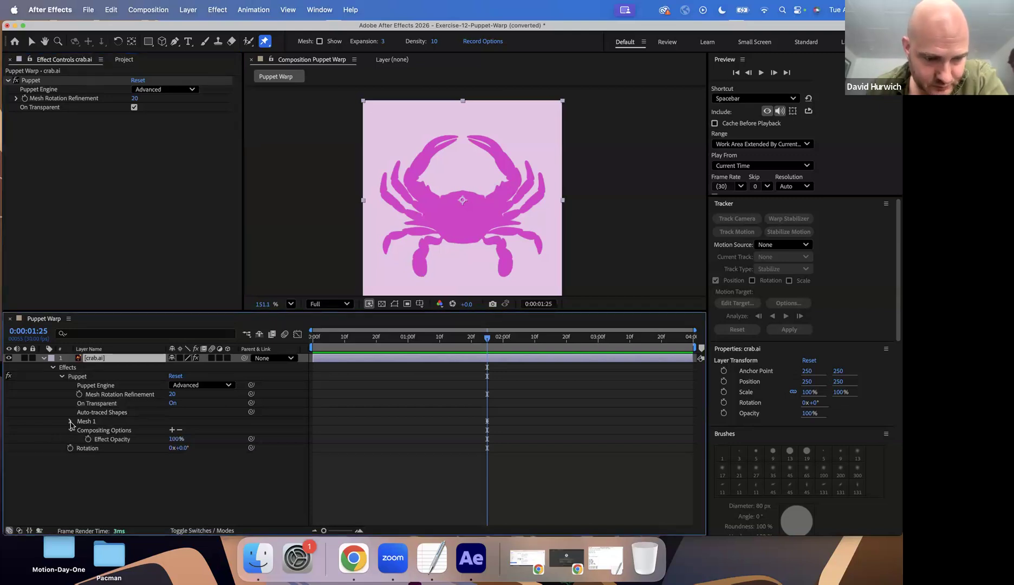
pyautogui.click(71, 421)
pyautogui.click(79, 448)
pyautogui.click(115, 466)
pyautogui.click(121, 475)
pyautogui.click(121, 484)
pyautogui.click(122, 493)
pyautogui.click(124, 511)
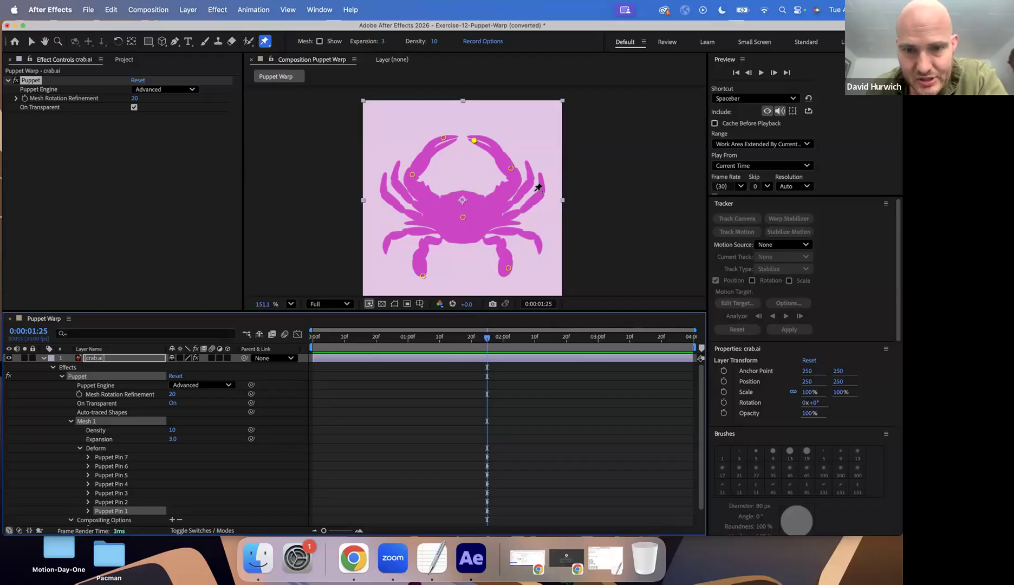
pyautogui.click(527, 128)
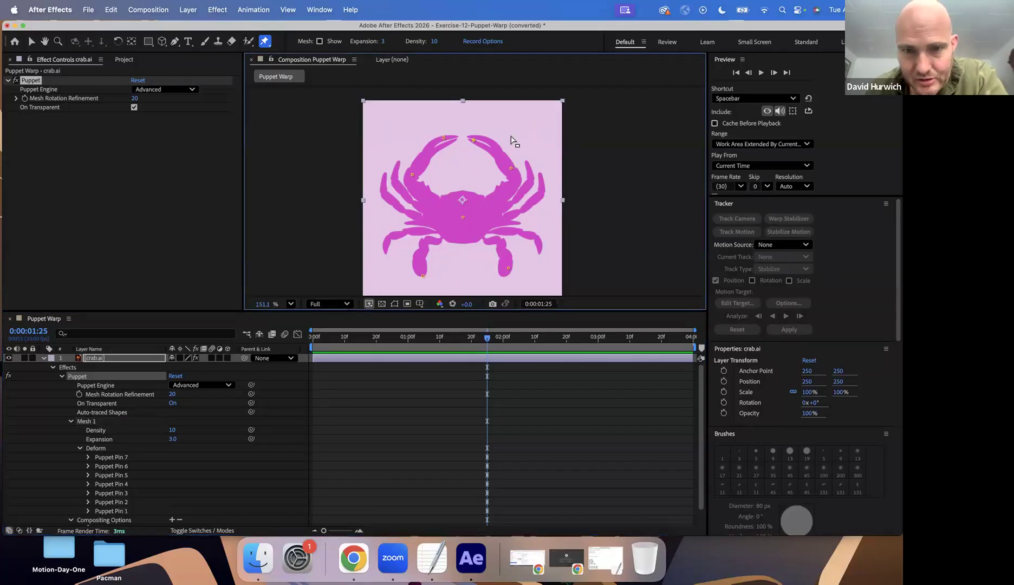
# Step: Place an extra puppet pin on the crab's outer lower-right leg, delete it, and collapse Mesh 1
pyautogui.click(536, 241)
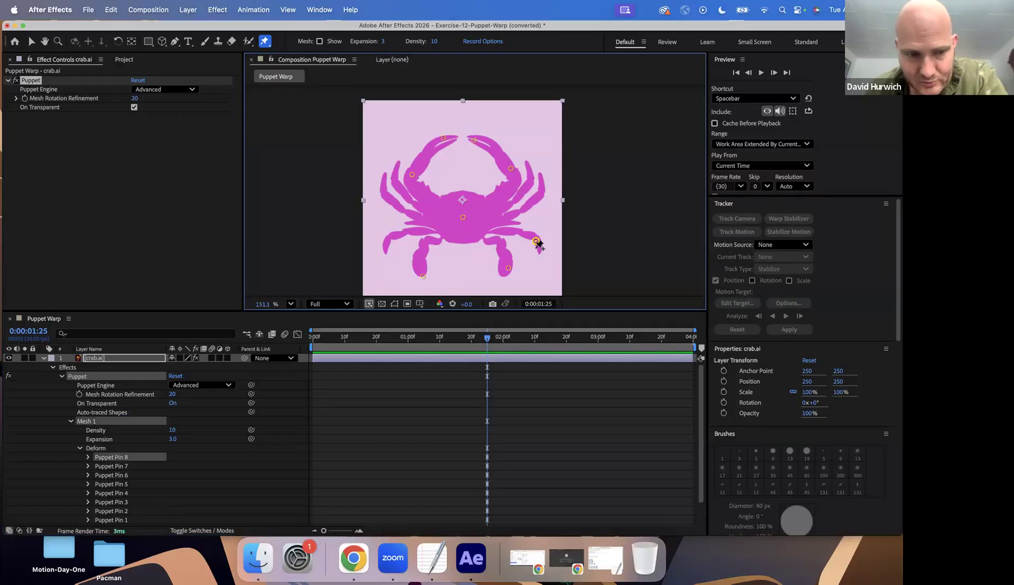
pyautogui.rightClick(112, 461)
pyautogui.click(111, 460)
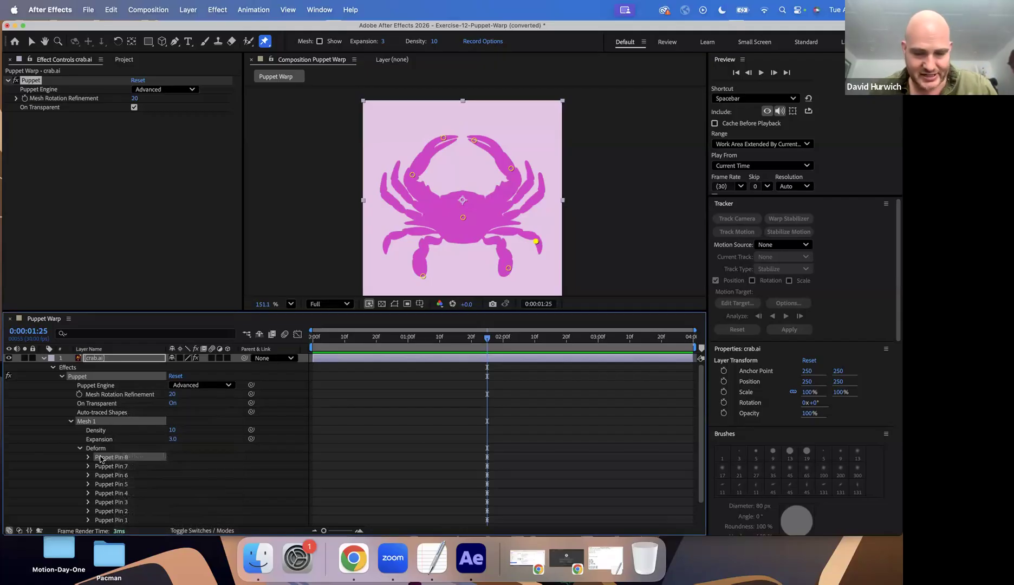
pyautogui.press('Delete')
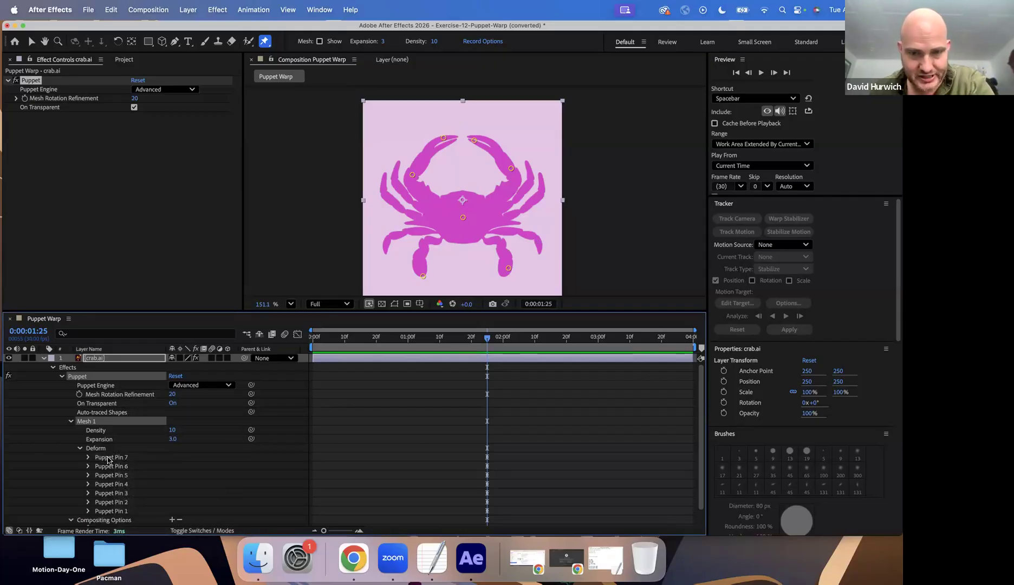
pyautogui.click(71, 422)
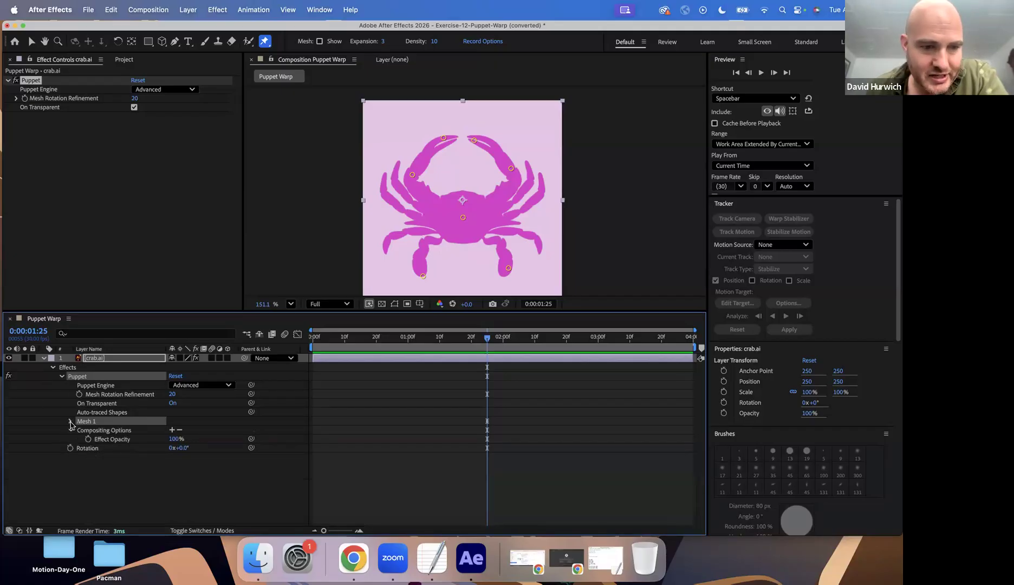
# Step: Collapse the Puppet effect and reposition the left claw tip pin and the right claw's pins with the Selection tool
pyautogui.click(63, 378)
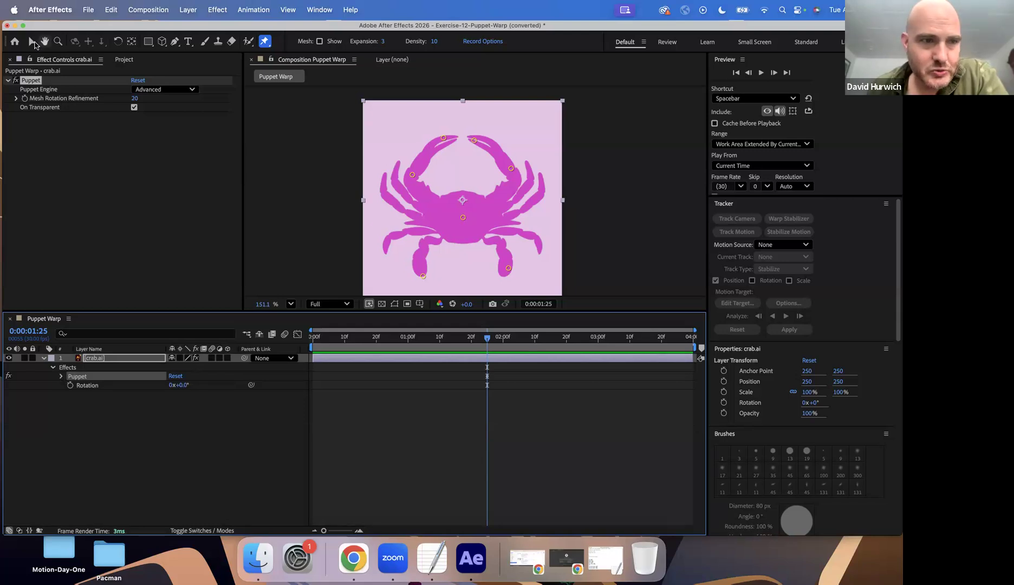
pyautogui.click(33, 43)
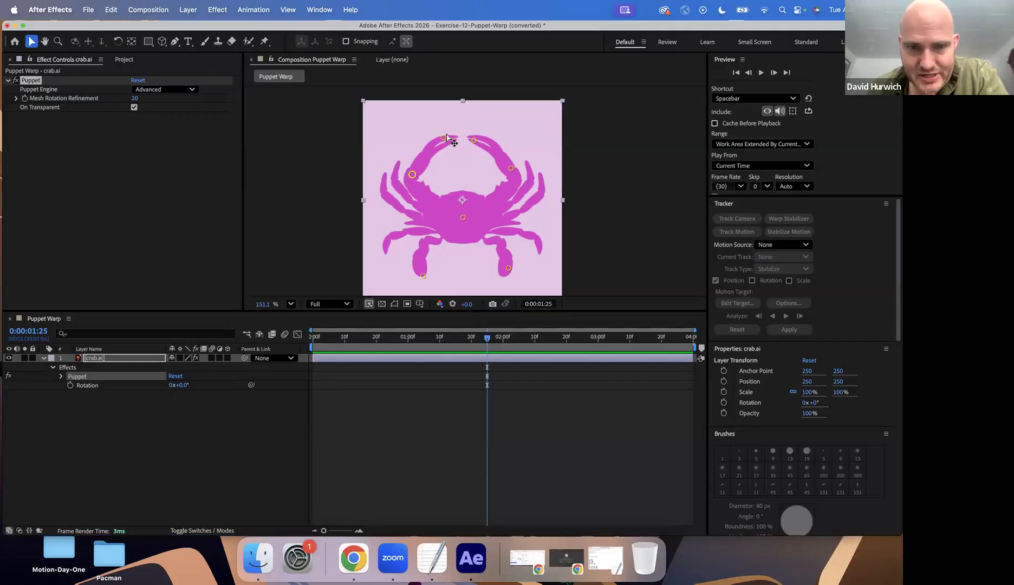
pyautogui.moveTo(445, 138); pyautogui.dragTo(445, 177)
pyautogui.moveTo(432, 143); pyautogui.dragTo(422, 134)
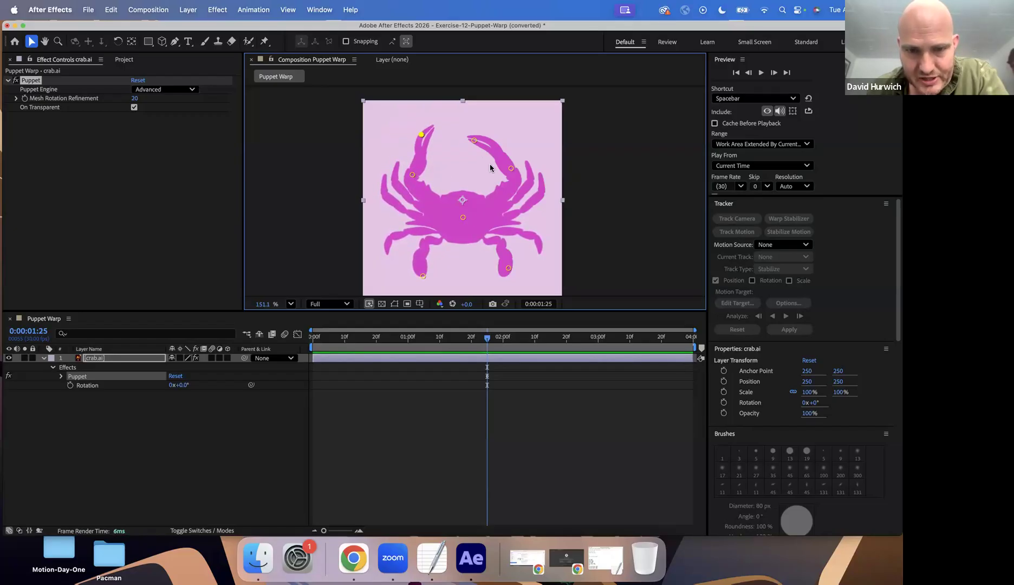
pyautogui.moveTo(512, 172); pyautogui.dragTo(480, 145)
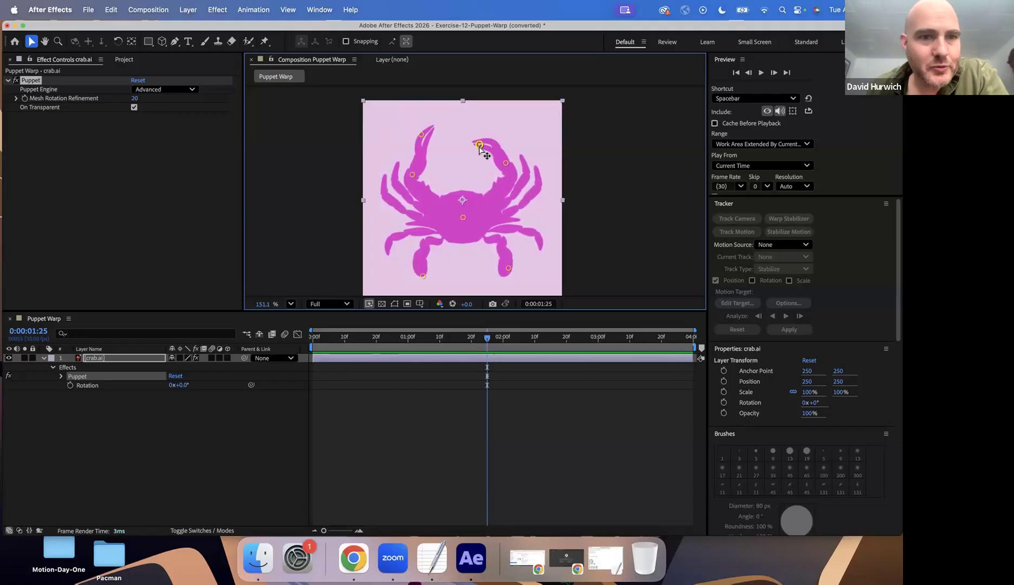
pyautogui.click(264, 41)
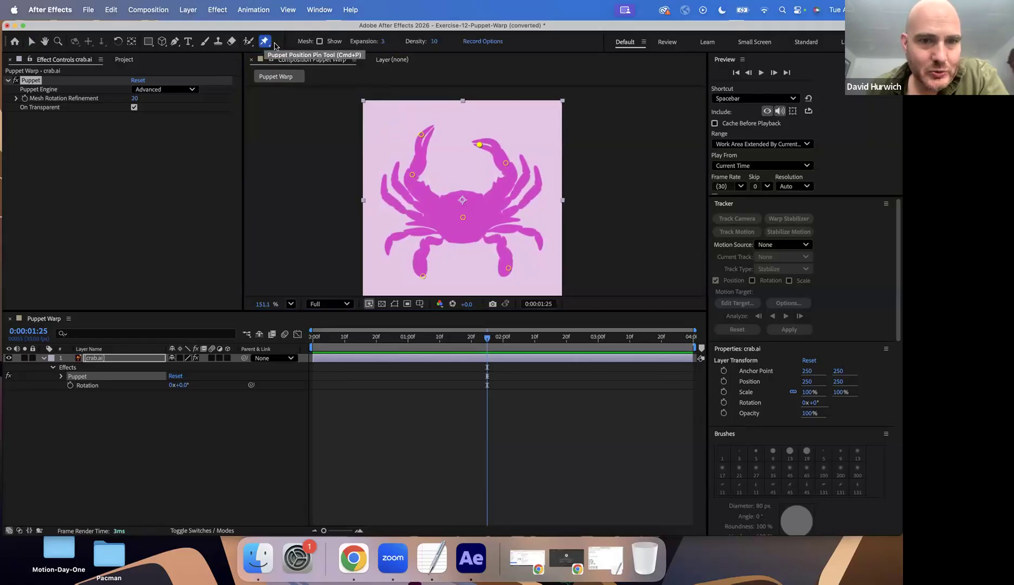
pyautogui.click(269, 42)
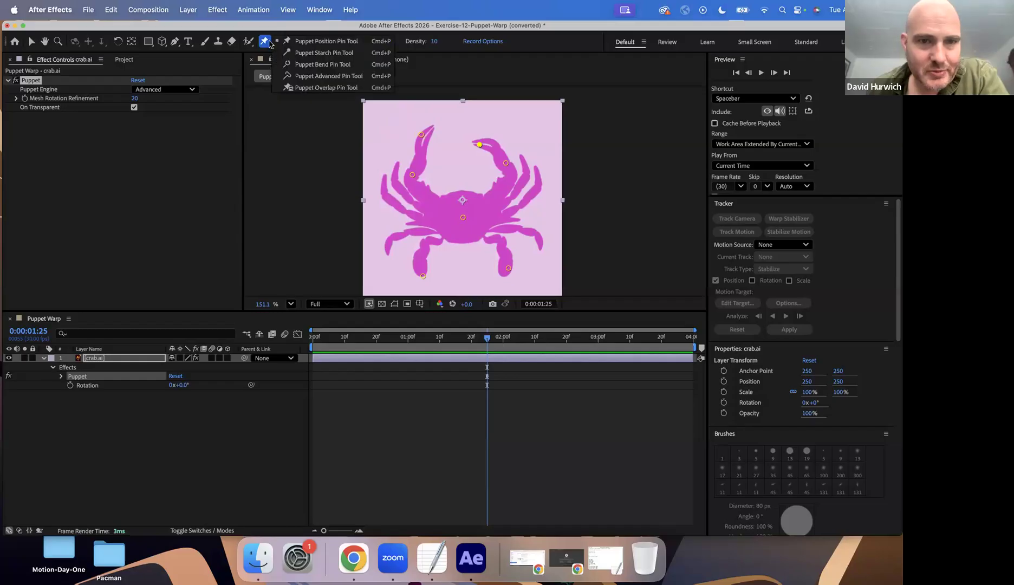
pyautogui.click(417, 59)
pyautogui.click(312, 60)
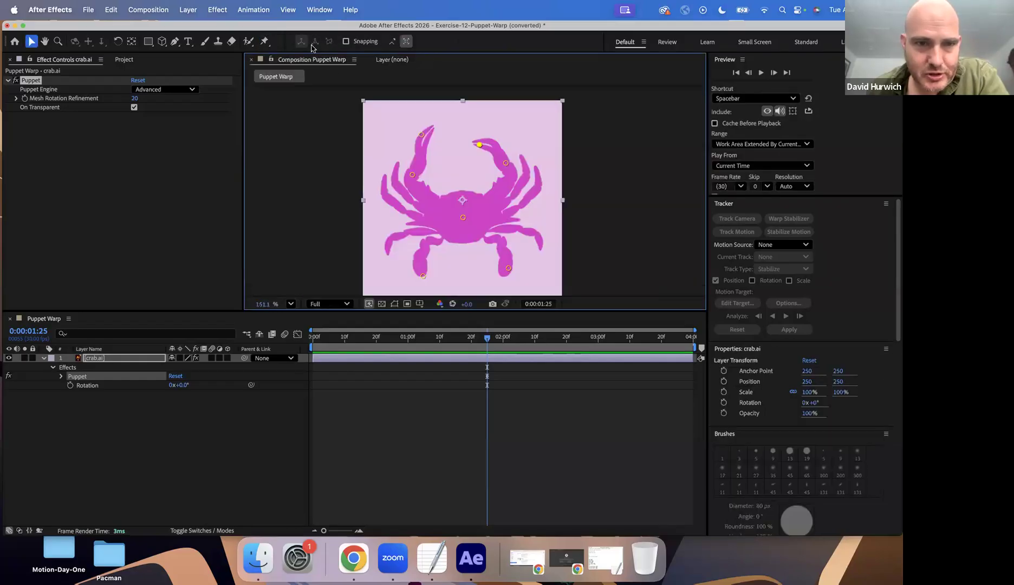
# Step: Show the puppet mesh, set its Expansion to 53, and move the right claw tip pin to test how the claws warp
pyautogui.click(265, 41)
pyautogui.click(320, 42)
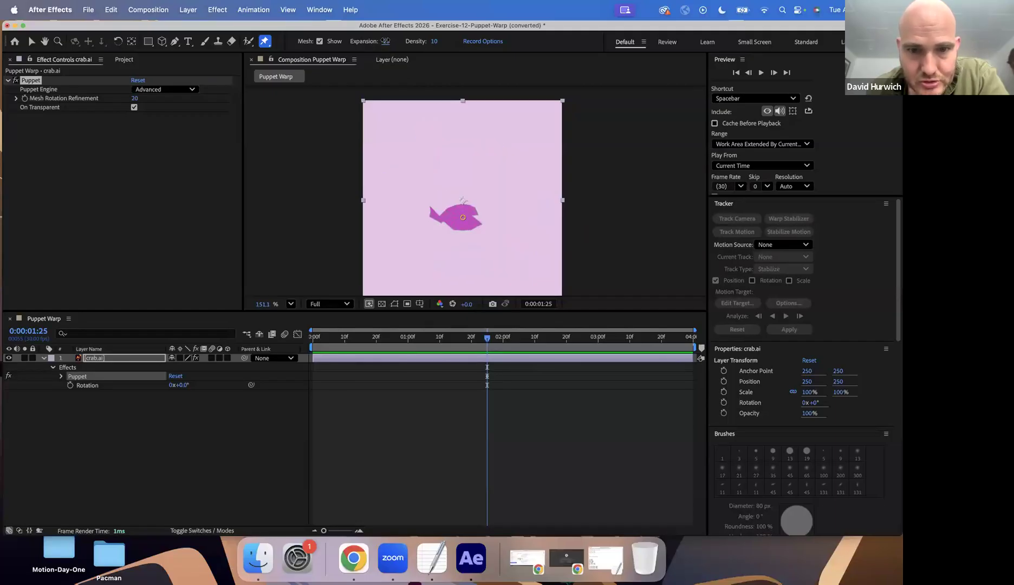
pyautogui.moveTo(447, 37); pyautogui.dragTo(471, 36)
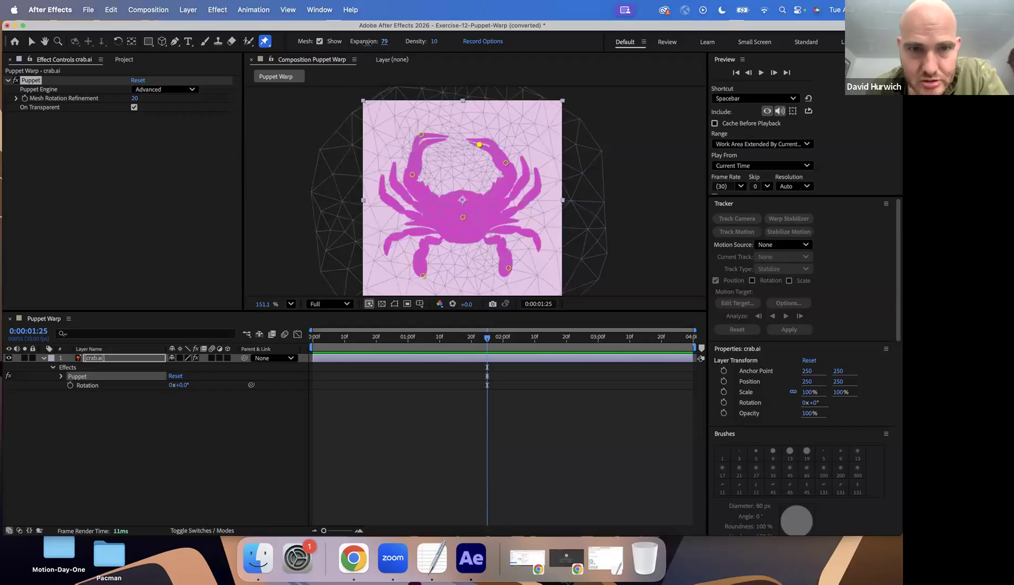
pyautogui.moveTo(358, 44); pyautogui.dragTo(371, 47)
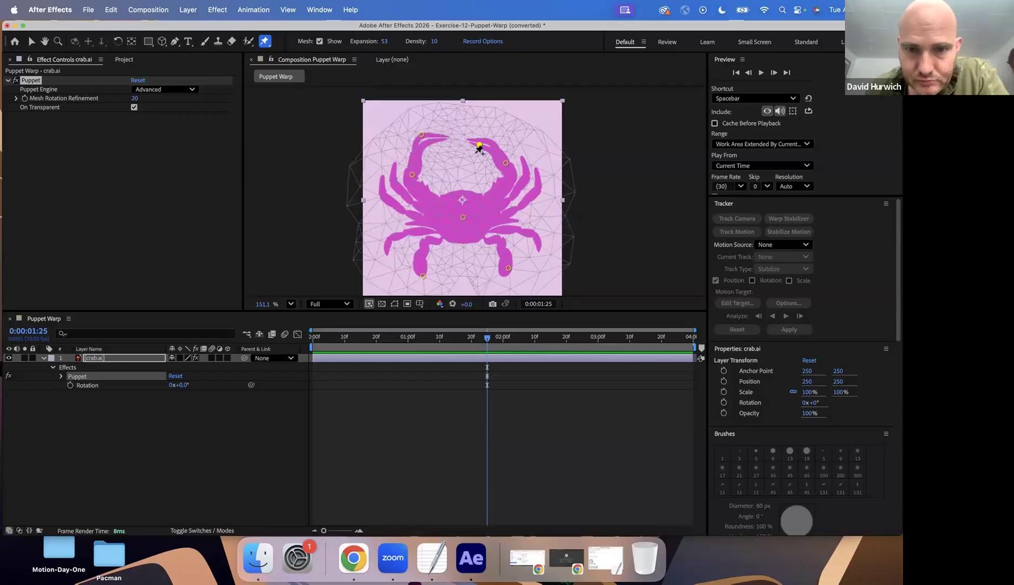
pyautogui.moveTo(480, 145); pyautogui.dragTo(457, 172)
pyautogui.moveTo(499, 129); pyautogui.dragTo(473, 148)
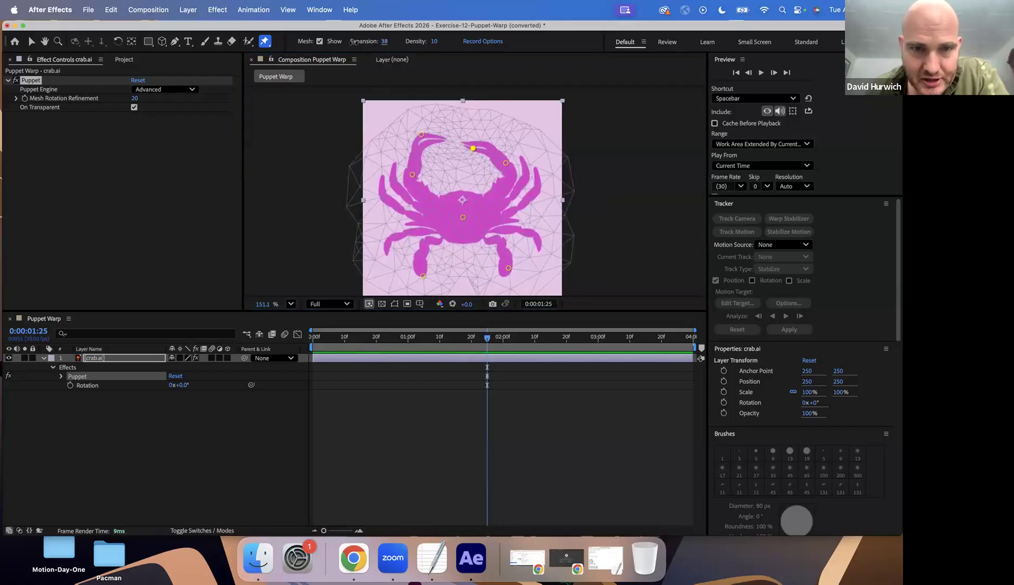
# Step: Set the puppet mesh's Expansion to 2 and Density to 12, testing the warp with the right claw tip pin, and hide the mesh
pyautogui.moveTo(358, 43); pyautogui.dragTo(357, 48)
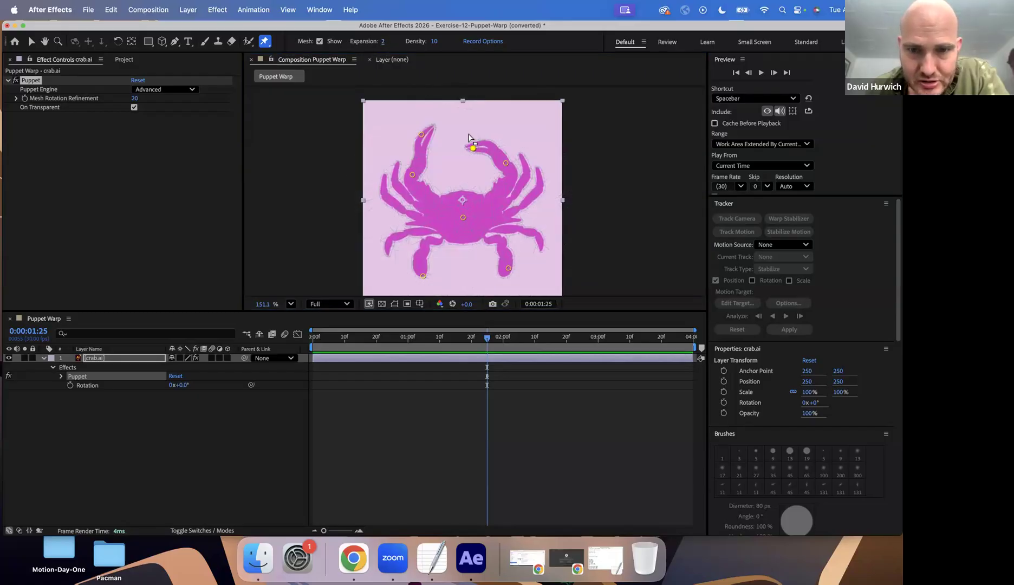
pyautogui.moveTo(480, 145)
pyautogui.mouseDown()
pyautogui.moveTo(503, 118)
pyautogui.moveTo(455, 157)
pyautogui.moveTo(480, 141)
pyautogui.moveTo(474, 146)
pyautogui.mouseUp()
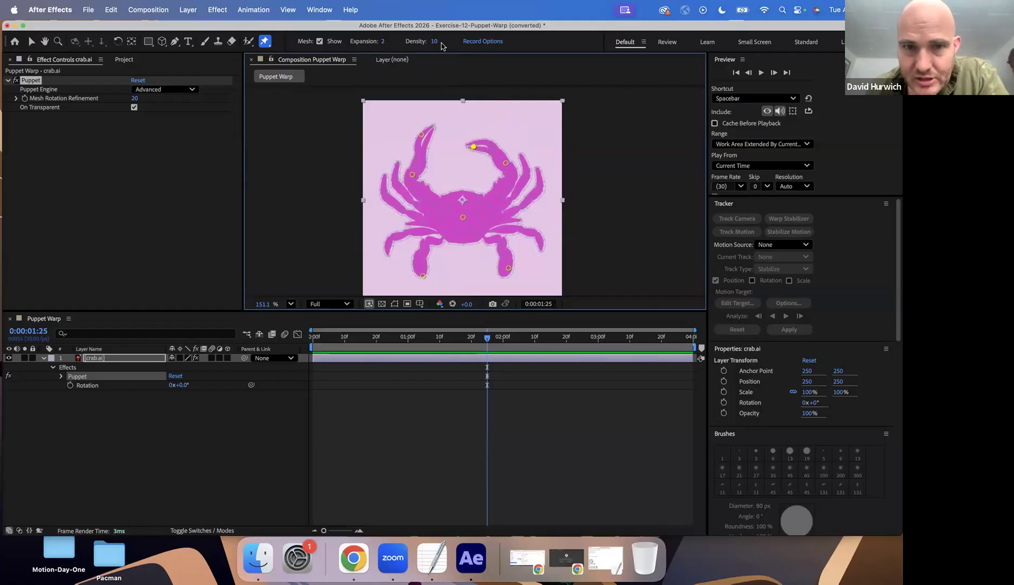
pyautogui.moveTo(435, 41); pyautogui.dragTo(470, 47)
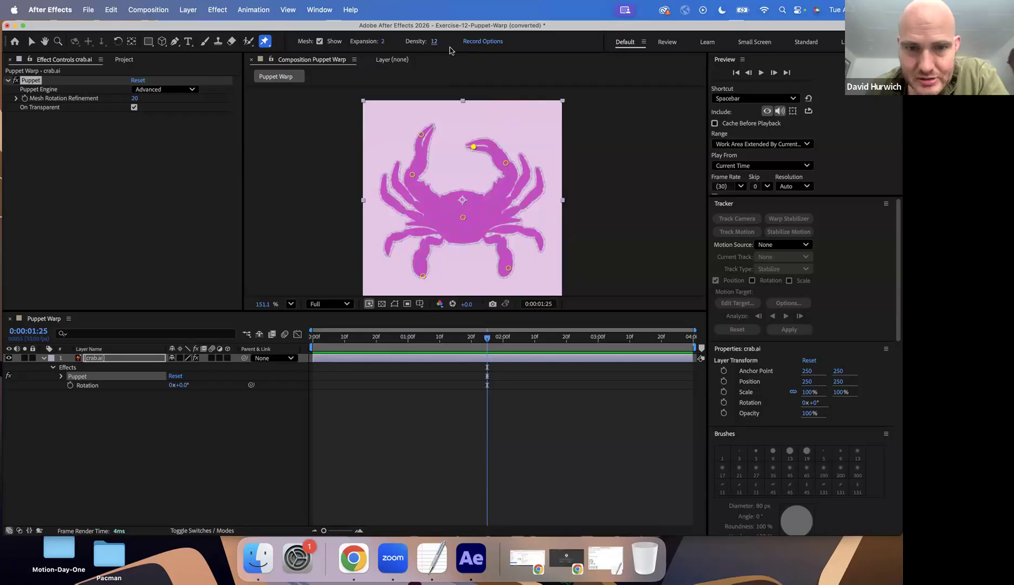
pyautogui.moveTo(474, 146)
pyautogui.mouseDown()
pyautogui.moveTo(516, 113)
pyautogui.moveTo(475, 148)
pyautogui.moveTo(490, 125)
pyautogui.moveTo(481, 133)
pyautogui.mouseUp()
pyautogui.click(320, 41)
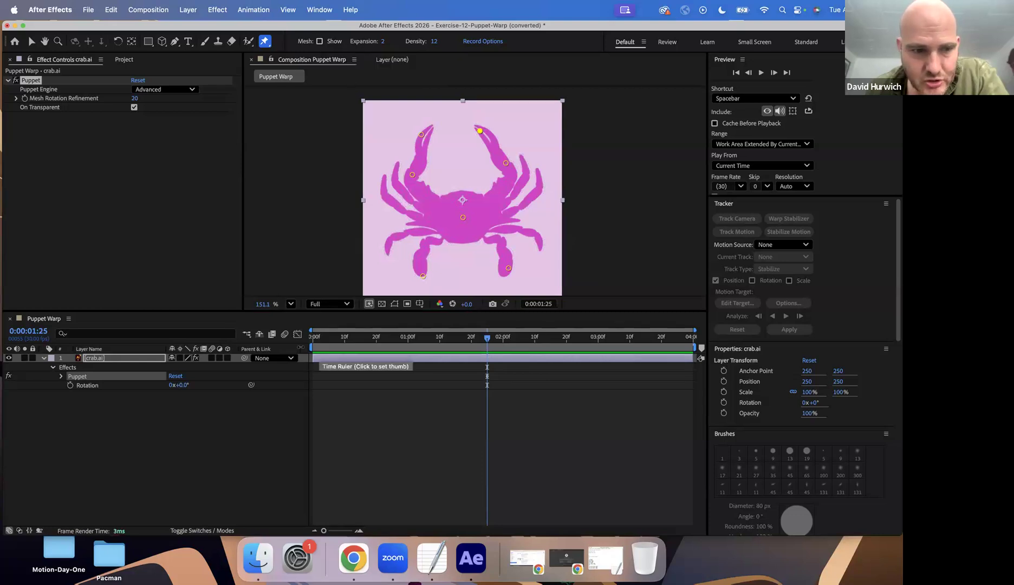
# Step: At 0:00:00:00, move the left claw tip pin outward to about 39.7, 99.3
pyautogui.click(313, 337)
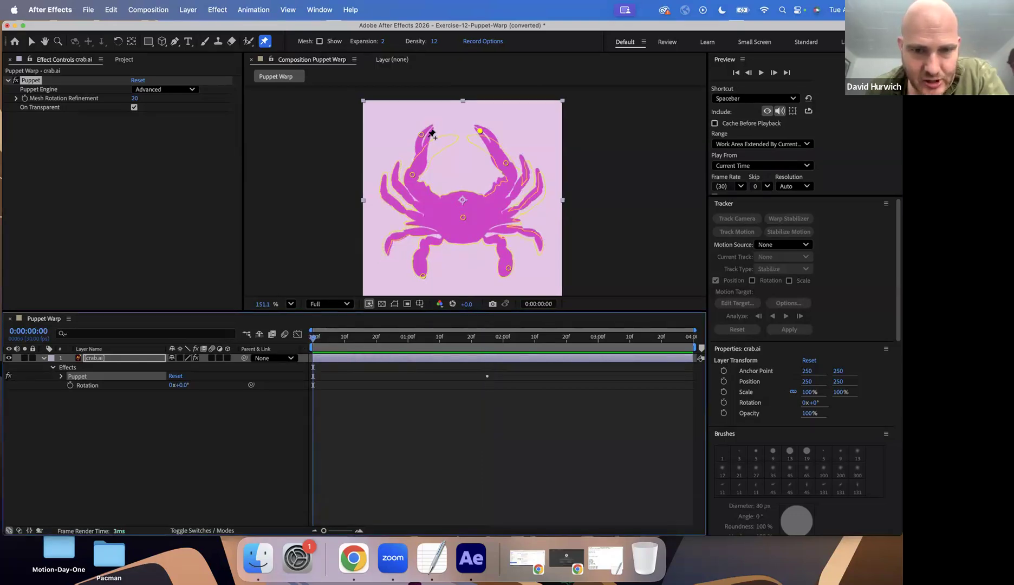
pyautogui.moveTo(421, 134)
pyautogui.mouseDown()
pyautogui.moveTo(393, 142)
pyautogui.moveTo(479, 147)
pyautogui.moveTo(415, 145)
pyautogui.mouseUp()
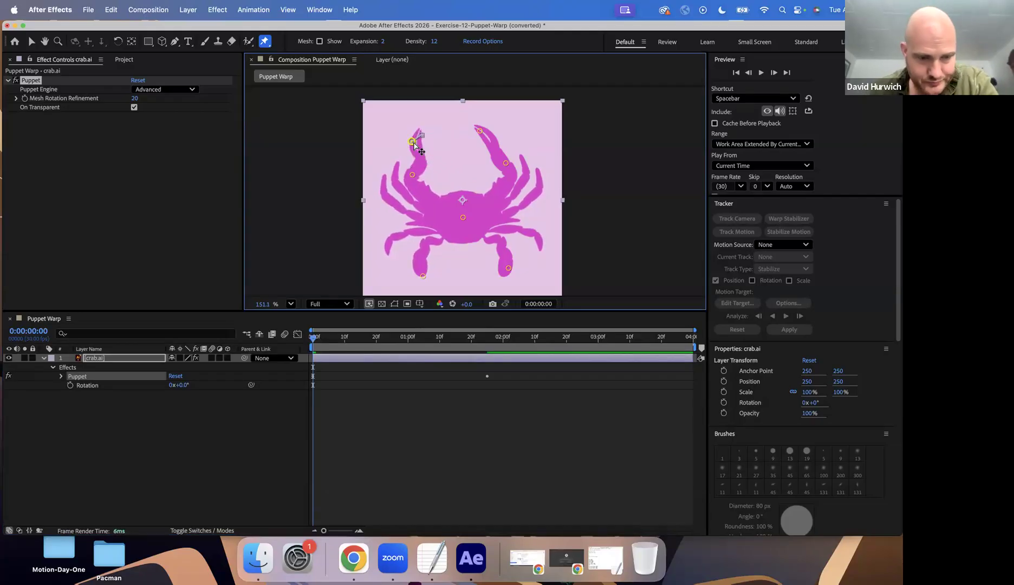
pyautogui.press('u')
pyautogui.press('u')
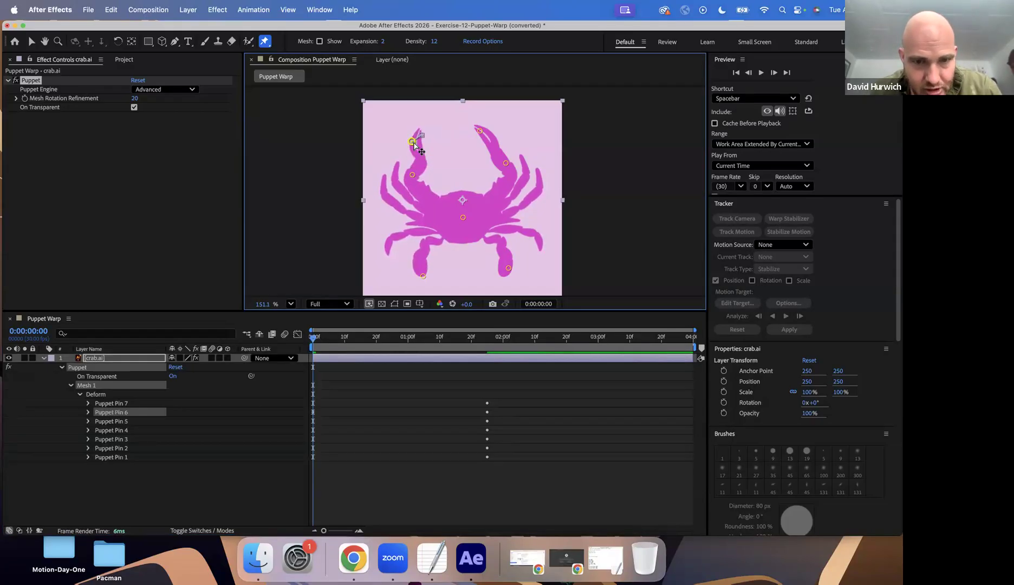
pyautogui.moveTo(415, 146); pyautogui.dragTo(379, 140)
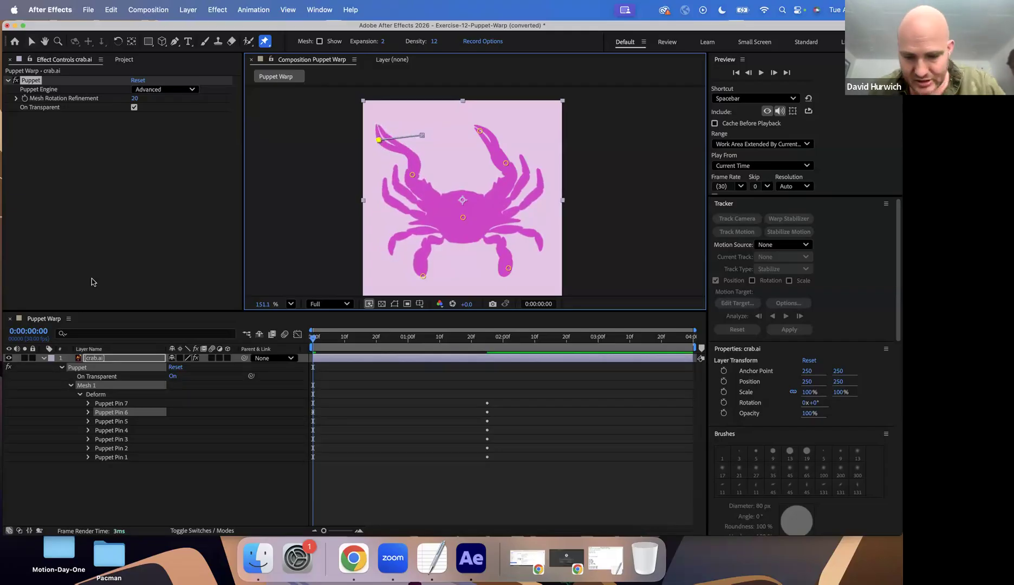
# Step: Reveal the keyframed pin properties and delete all seven puppet pins' Position keyframes at 0:00:01:25
pyautogui.press('u')
pyautogui.press('u')
pyautogui.press('u')
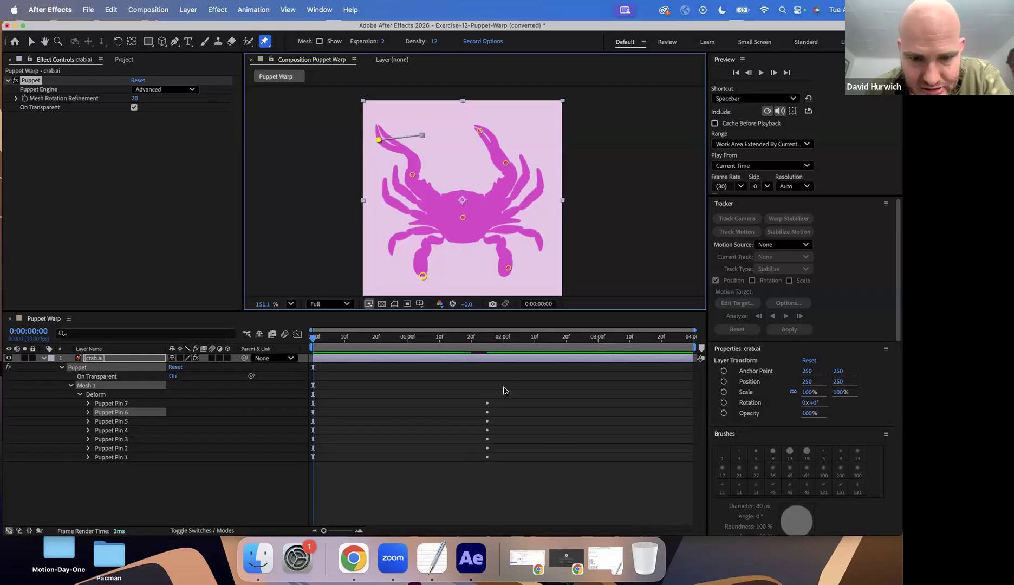
pyautogui.moveTo(456, 389); pyautogui.dragTo(492, 467)
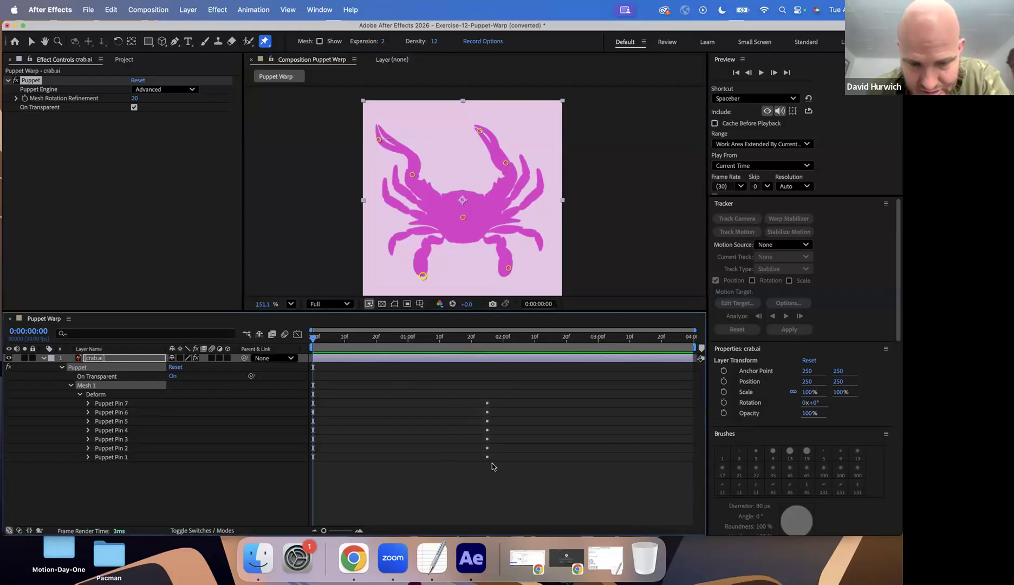
pyautogui.press('u')
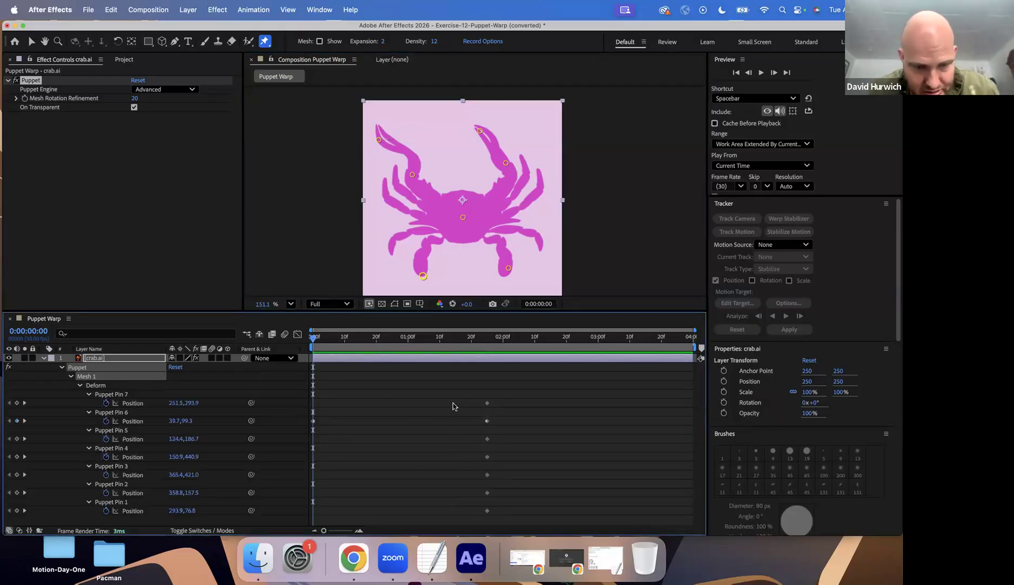
pyautogui.moveTo(461, 381); pyautogui.dragTo(508, 527)
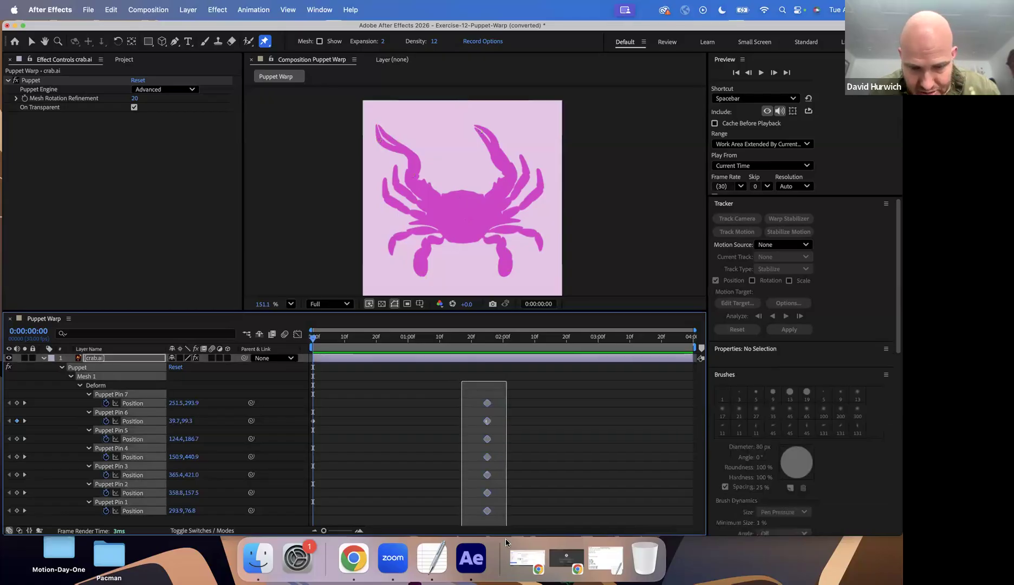
pyautogui.press('Delete')
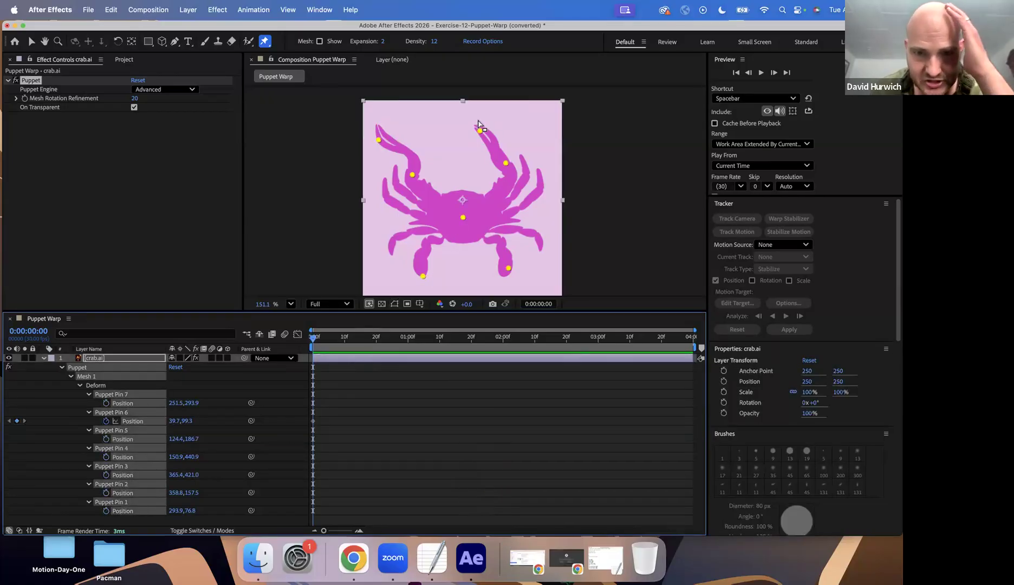
# Step: Move all seven selected puppet pins together so the crab shifts slightly right and down, with Puppet Pin 7 at about 268.7, 305.8
pyautogui.moveTo(477, 130)
pyautogui.mouseDown()
pyautogui.moveTo(536, 129)
pyautogui.moveTo(490, 128)
pyautogui.mouseUp()
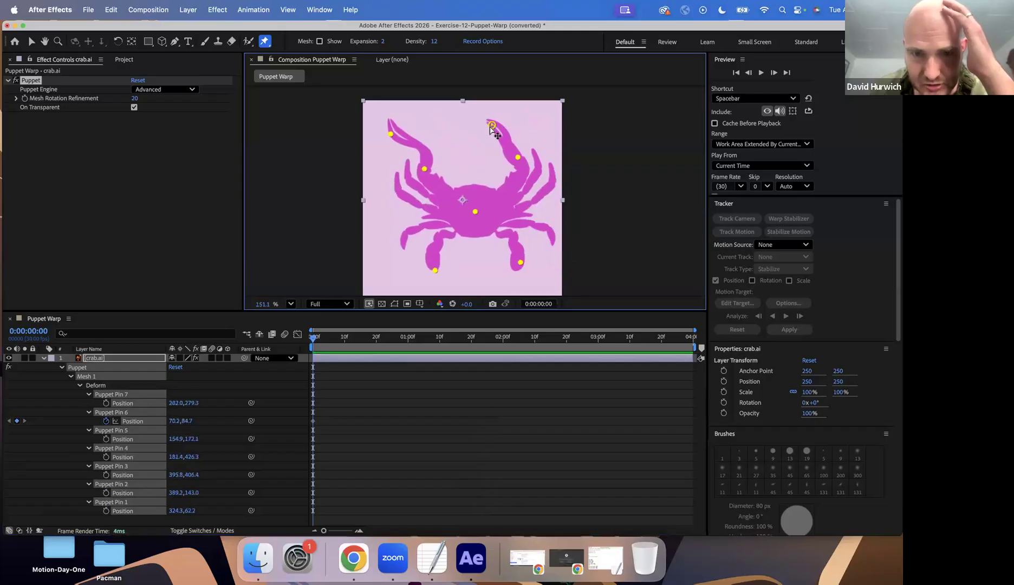
pyautogui.click(31, 44)
pyautogui.moveTo(495, 131)
pyautogui.mouseDown()
pyautogui.moveTo(516, 129)
pyautogui.moveTo(489, 140)
pyautogui.mouseUp()
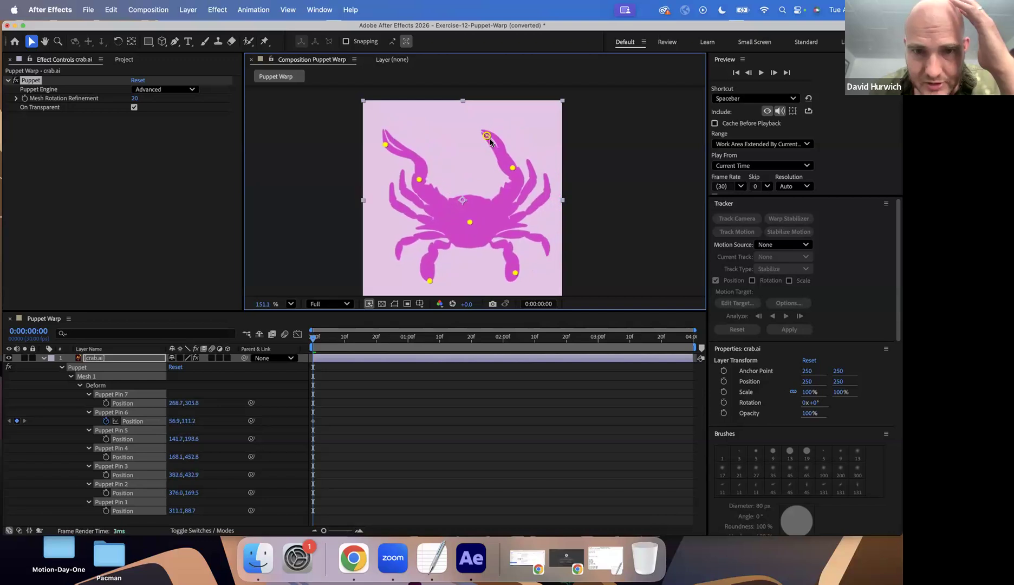
# Step: Remove the Position keyframing from Puppet Pin 6 and collapse the property groups of Puppet Pins 7 through 2
pyautogui.click(97, 387)
pyautogui.click(79, 386)
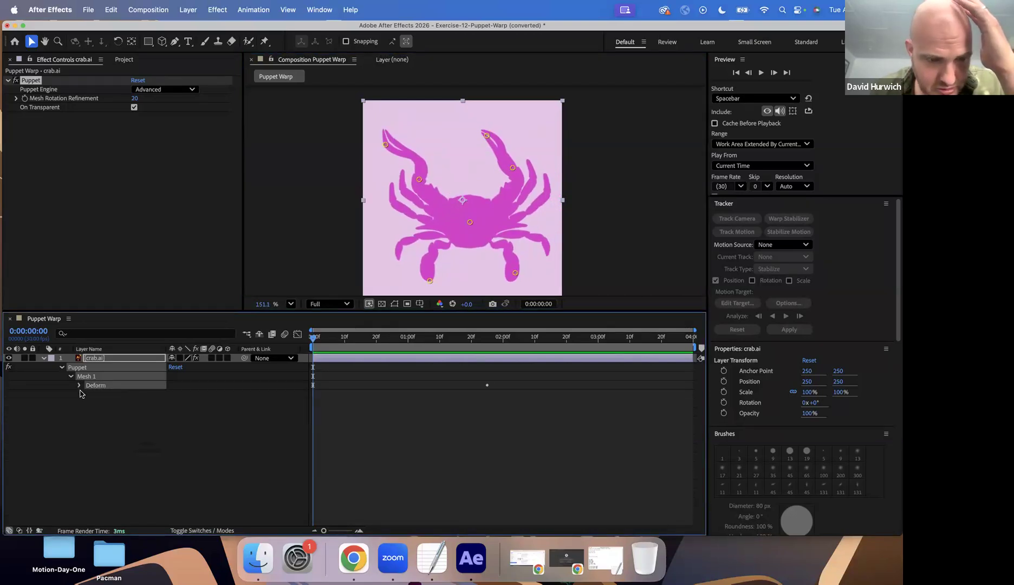
pyautogui.click(79, 386)
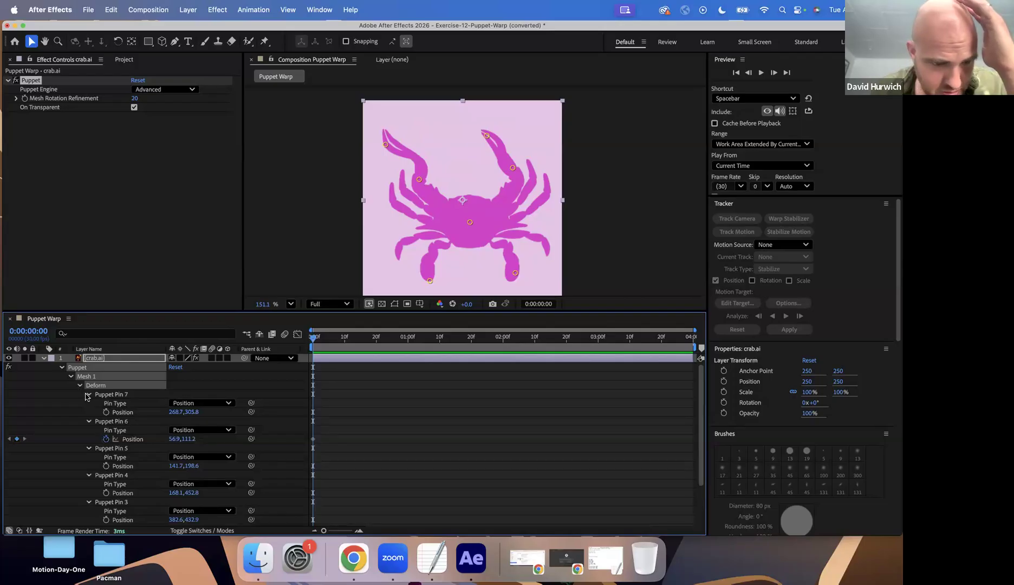
pyautogui.click(88, 395)
pyautogui.click(93, 405)
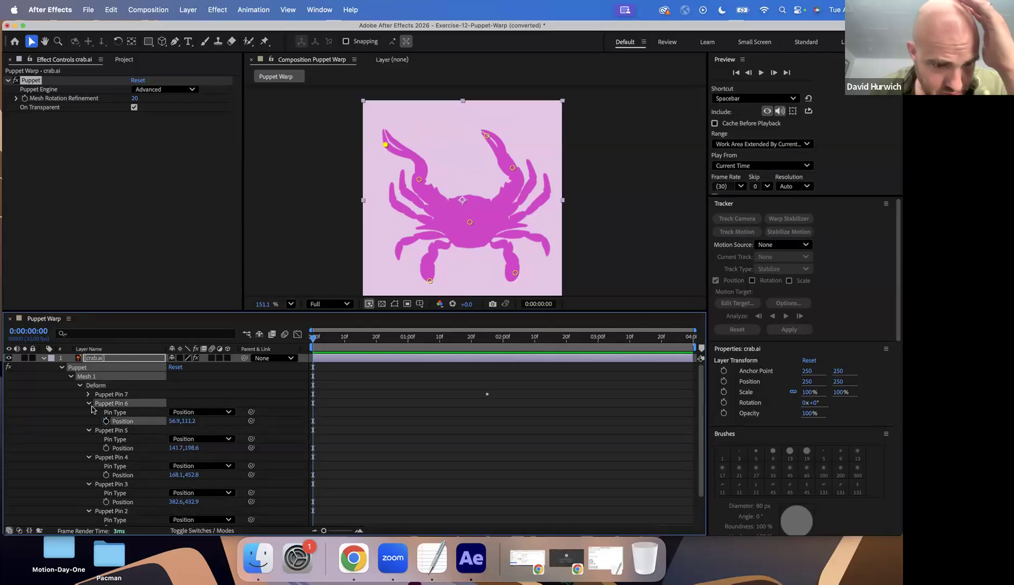
pyautogui.click(88, 405)
pyautogui.click(88, 413)
pyautogui.click(88, 422)
pyautogui.click(89, 430)
pyautogui.click(89, 438)
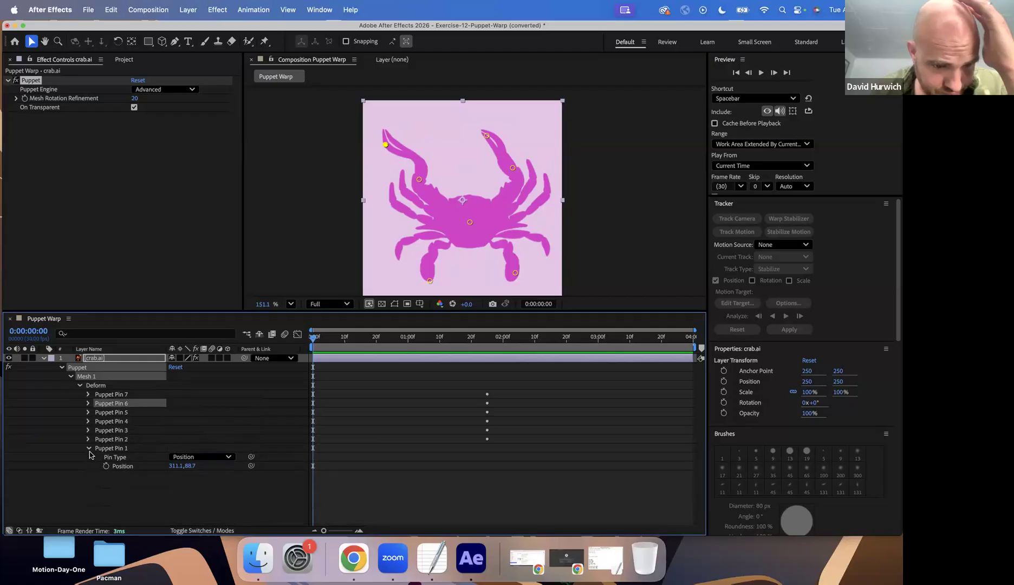
# Step: Move the right claw's tip and arm pins individually outward, placing the tip pin at about 413.0, 84.7
pyautogui.press('F2')
pyautogui.click(428, 172)
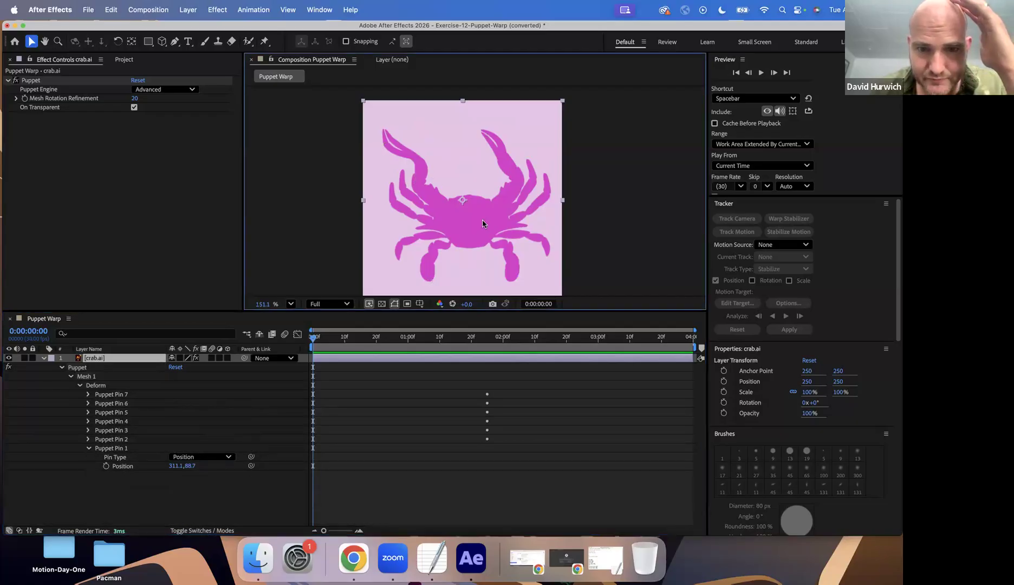
pyautogui.click(69, 400)
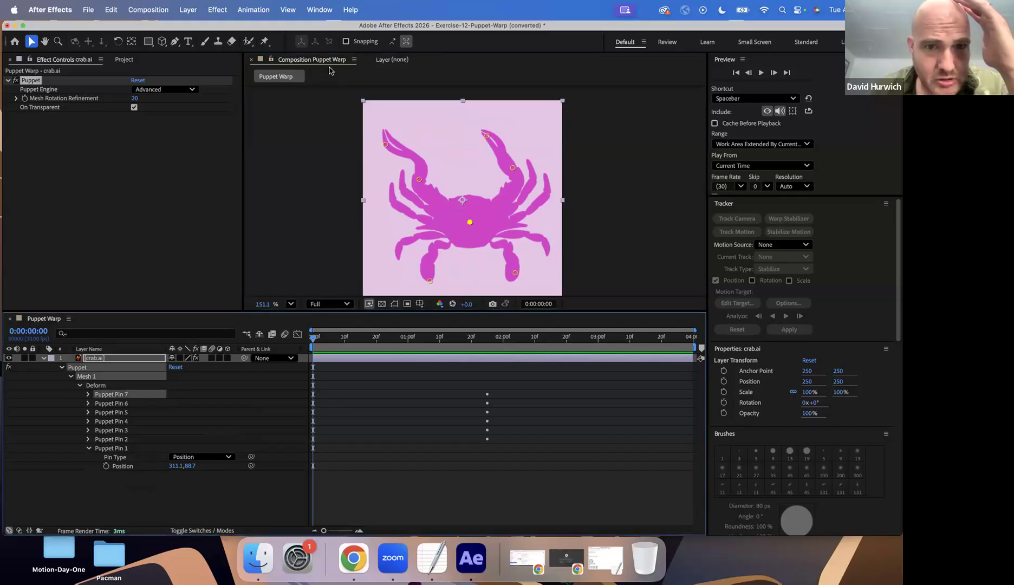
pyautogui.click(264, 41)
pyautogui.click(319, 41)
pyautogui.click(30, 41)
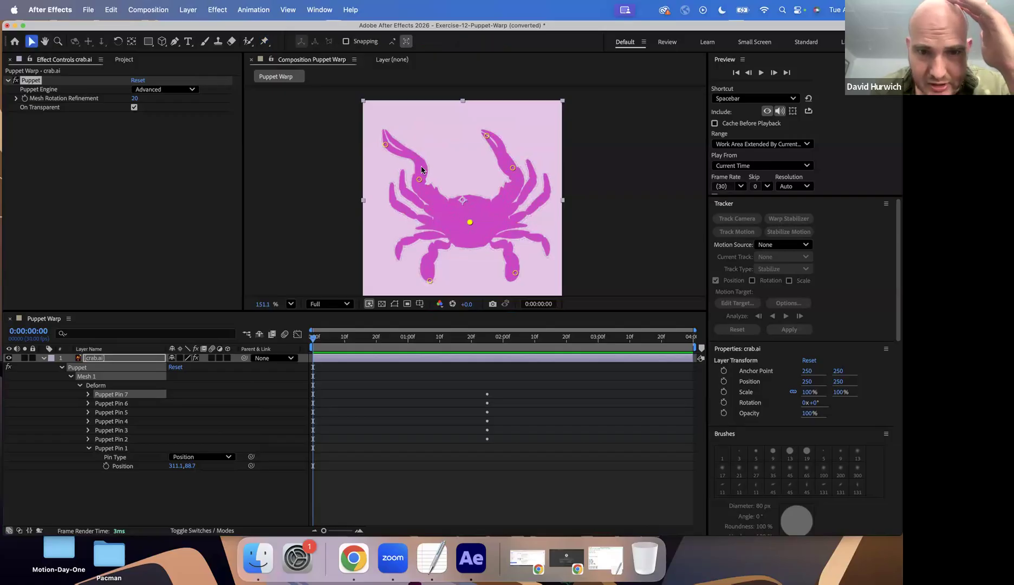
pyautogui.moveTo(488, 136); pyautogui.dragTo(527, 134)
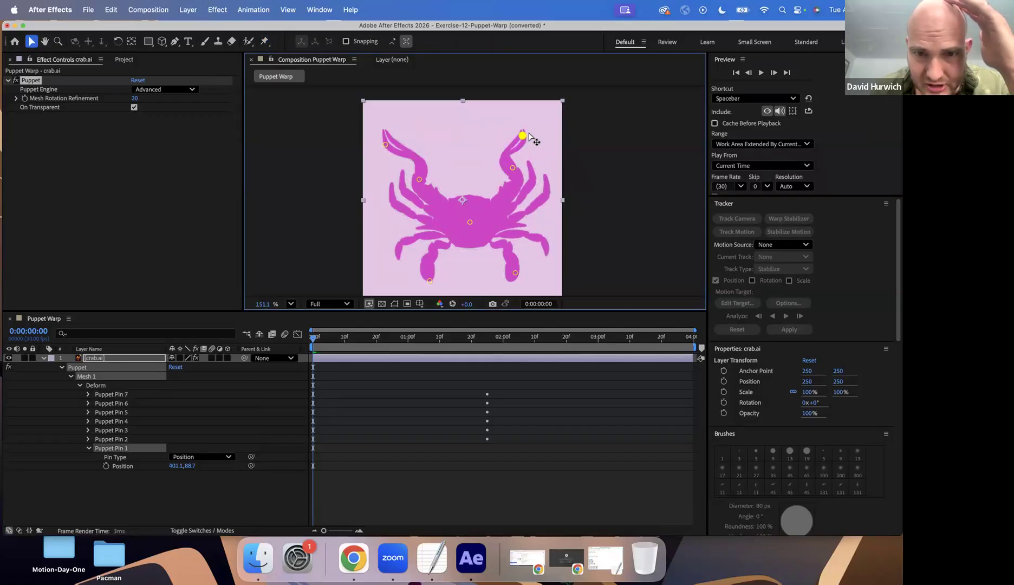
pyautogui.moveTo(528, 174); pyautogui.dragTo(532, 176)
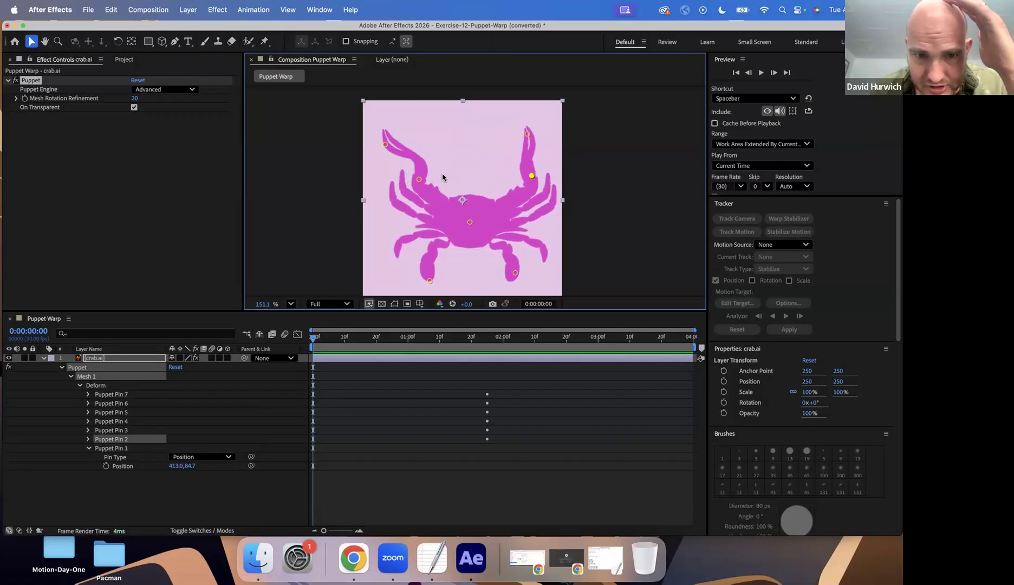
# Step: Move the left claw's arm pin outward to about 76.8, 215.8 so the claw stands upright like the right one
pyautogui.moveTo(420, 180); pyautogui.dragTo(394, 187)
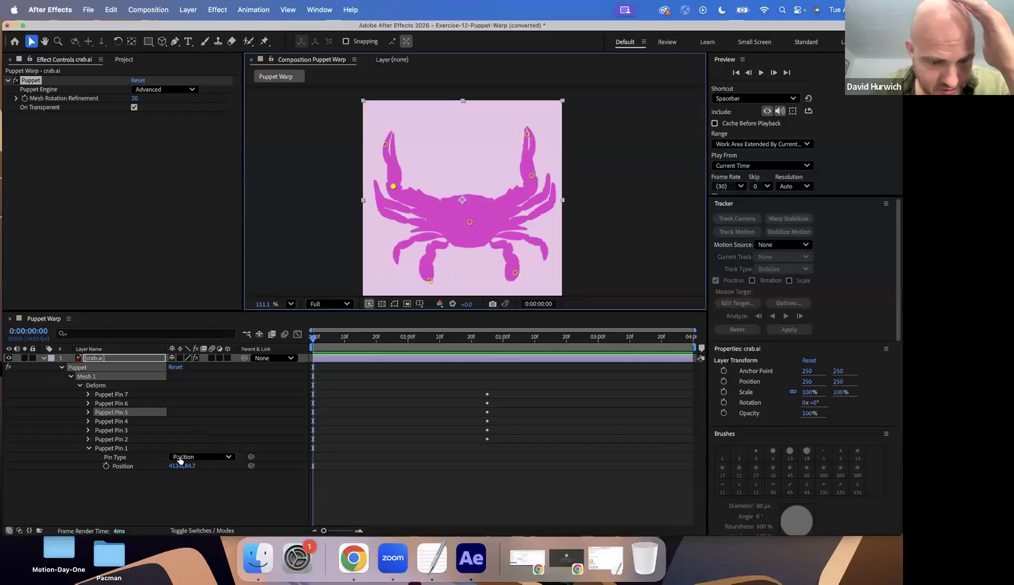
pyautogui.press('space')
pyautogui.press('space')
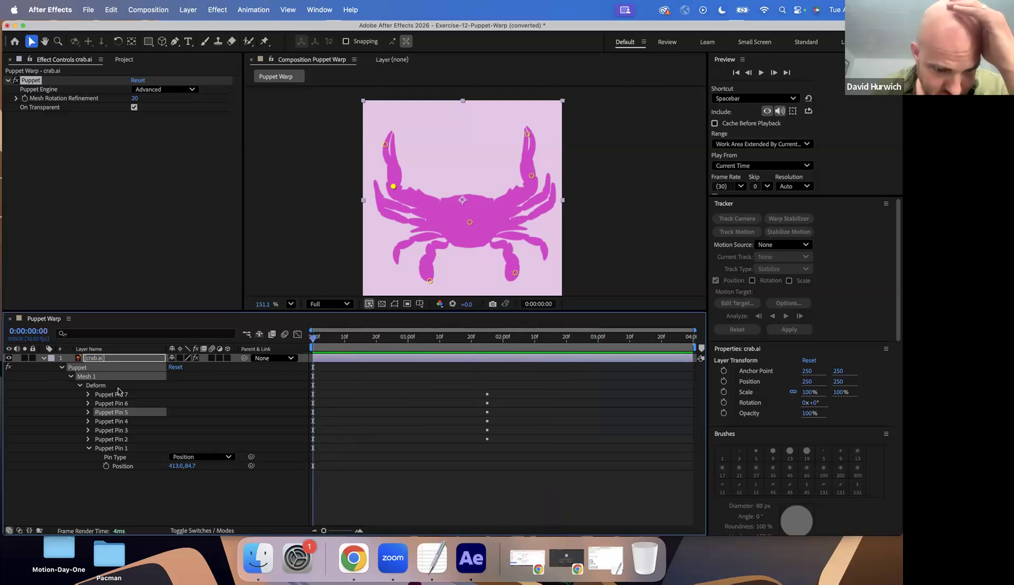
# Step: Start Position keyframing for Puppet Pins 1 through 4 at 0:00:00:00
pyautogui.click(106, 466)
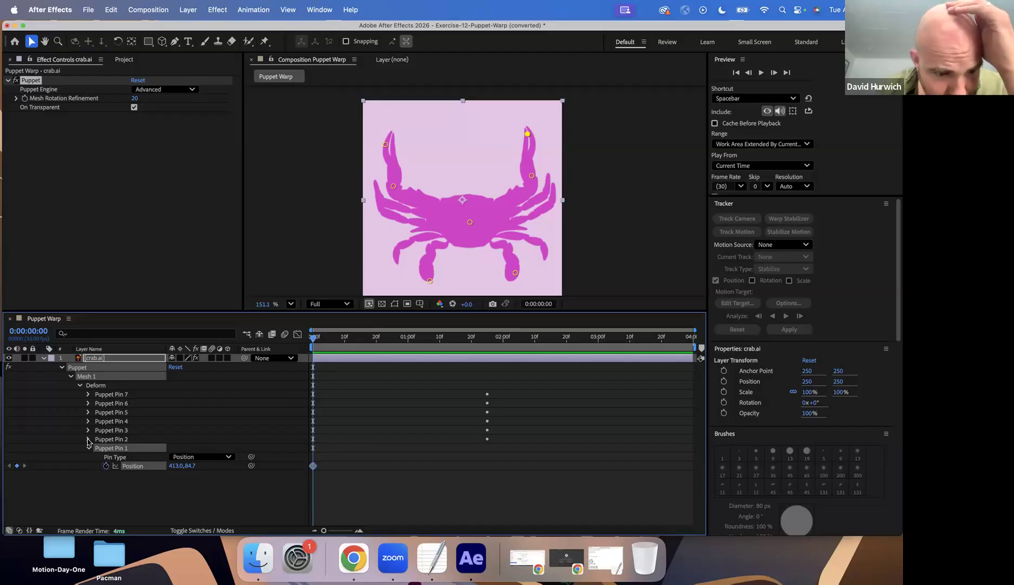
pyautogui.click(88, 440)
pyautogui.click(106, 457)
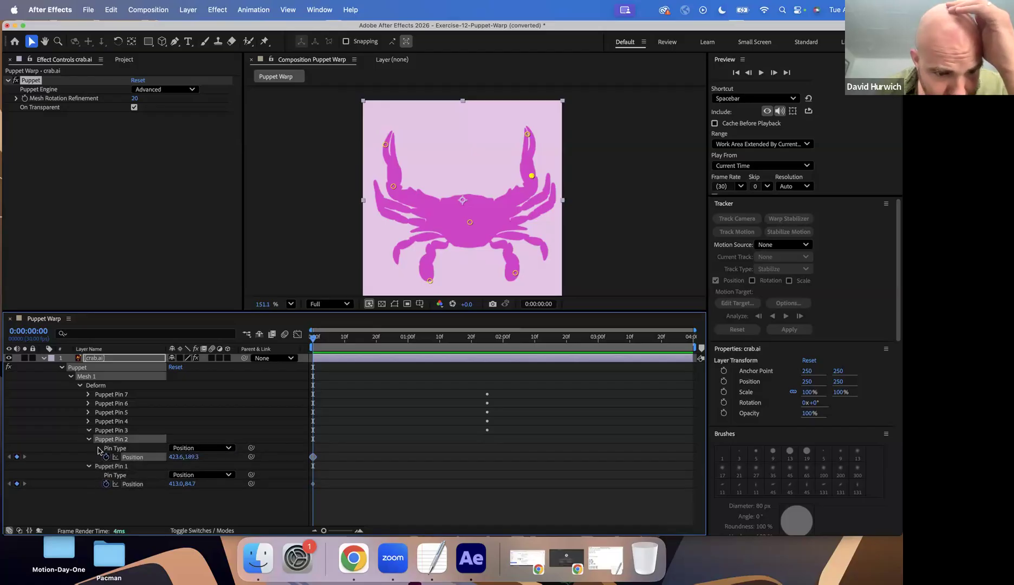
pyautogui.click(106, 448)
pyautogui.click(89, 422)
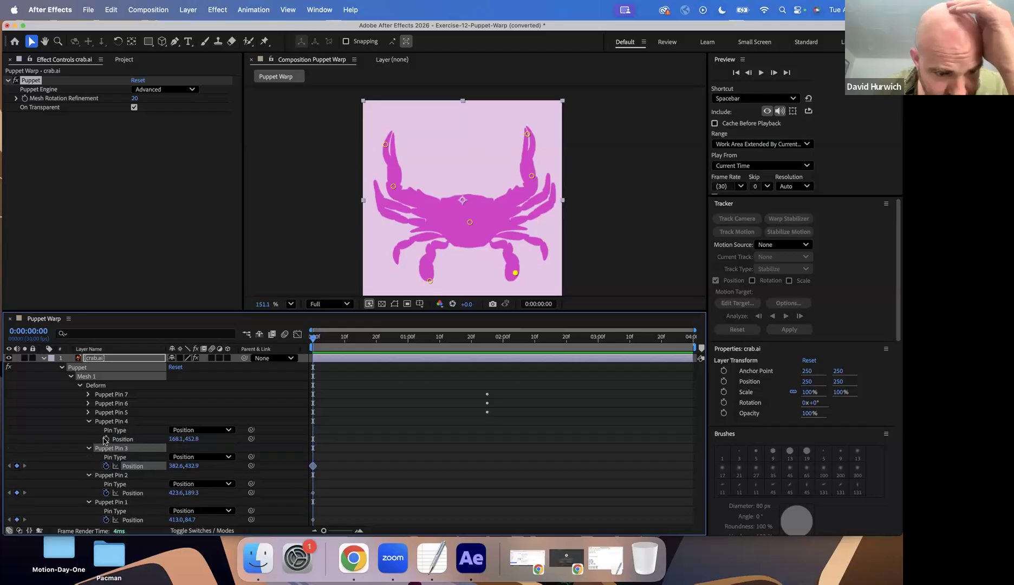
pyautogui.click(106, 439)
# Step: Start Position keyframing for Puppet Pins 5, 6 and 7 at 0:00:00:00
pyautogui.click(88, 412)
pyautogui.click(107, 430)
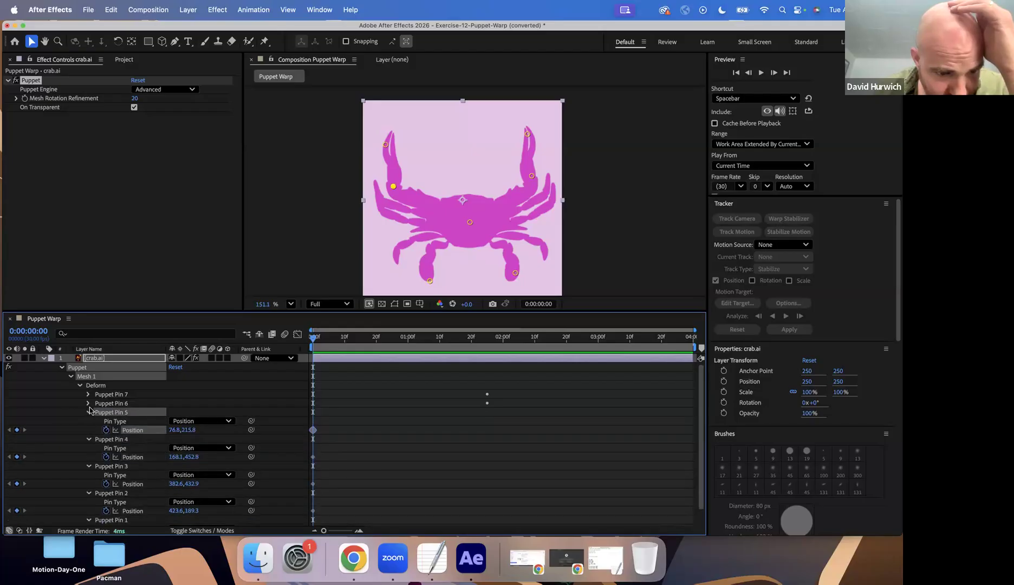
pyautogui.click(88, 403)
pyautogui.click(106, 421)
pyautogui.click(89, 394)
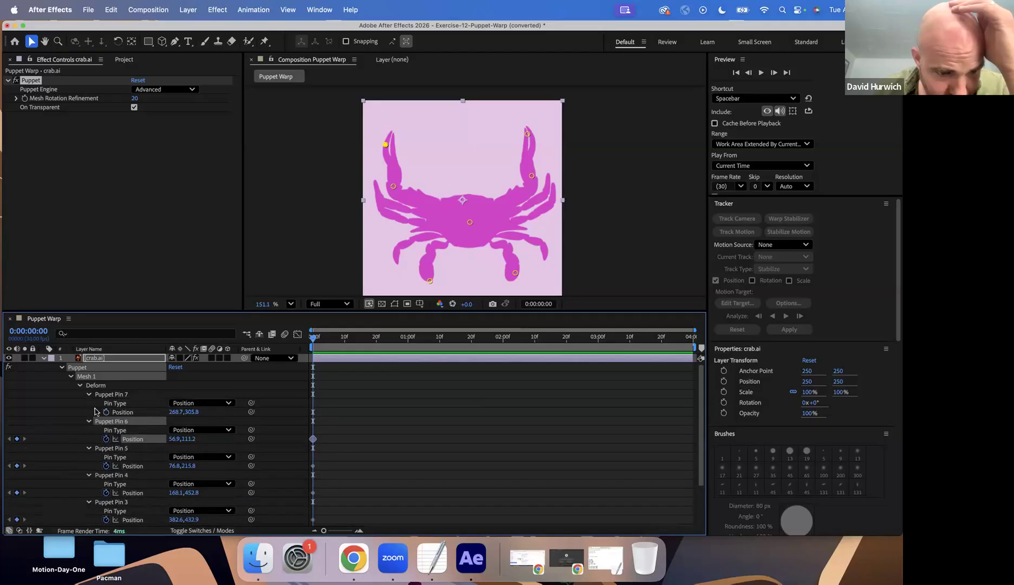
pyautogui.click(106, 412)
pyautogui.scroll(-1, 365, 387)
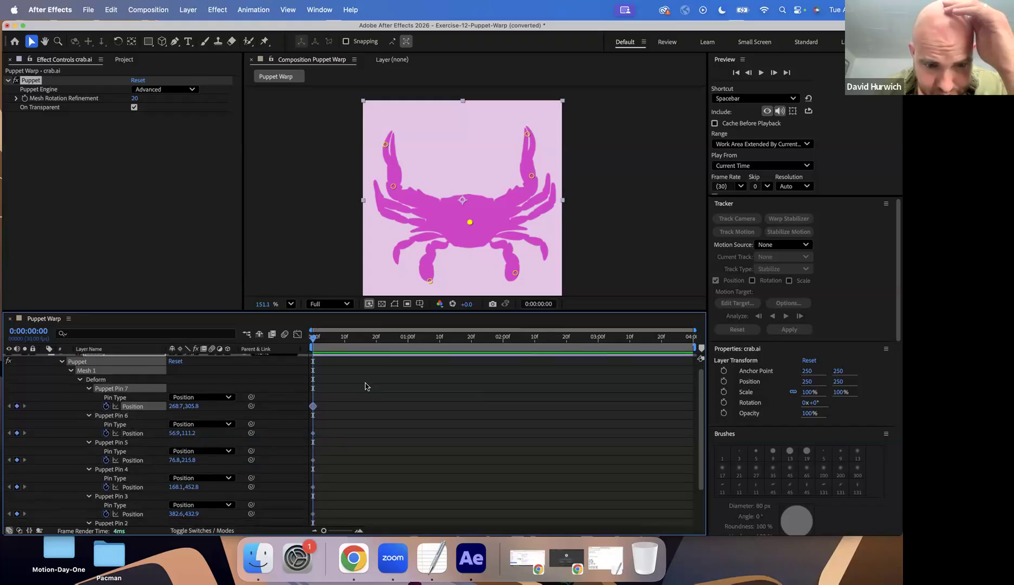
# Step: At 0:00:02:00, move both claws' tip and arm pins inward and shift the body pin to about 251.5, 319.1
pyautogui.moveTo(326, 338); pyautogui.dragTo(503, 337)
pyautogui.moveTo(386, 144); pyautogui.dragTo(458, 143)
pyautogui.moveTo(527, 134); pyautogui.dragTo(483, 142)
pyautogui.moveTo(531, 177); pyautogui.dragTo(514, 178)
pyautogui.moveTo(394, 186); pyautogui.dragTo(428, 181)
pyautogui.moveTo(469, 222); pyautogui.dragTo(463, 228)
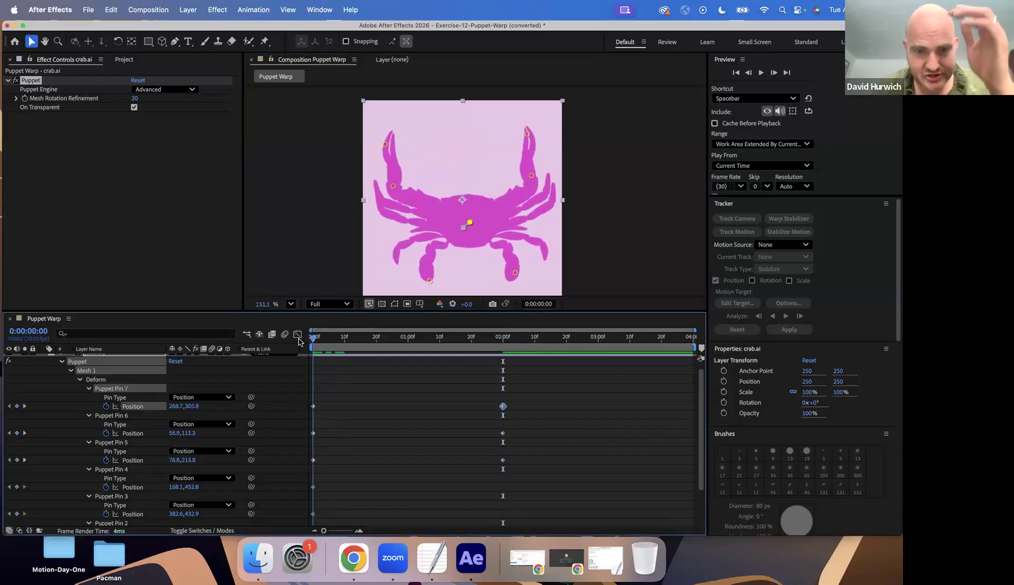
# Step: Preview the claw-closing animation from the beginning of the composition
pyautogui.press('Home')
pyautogui.press('space')
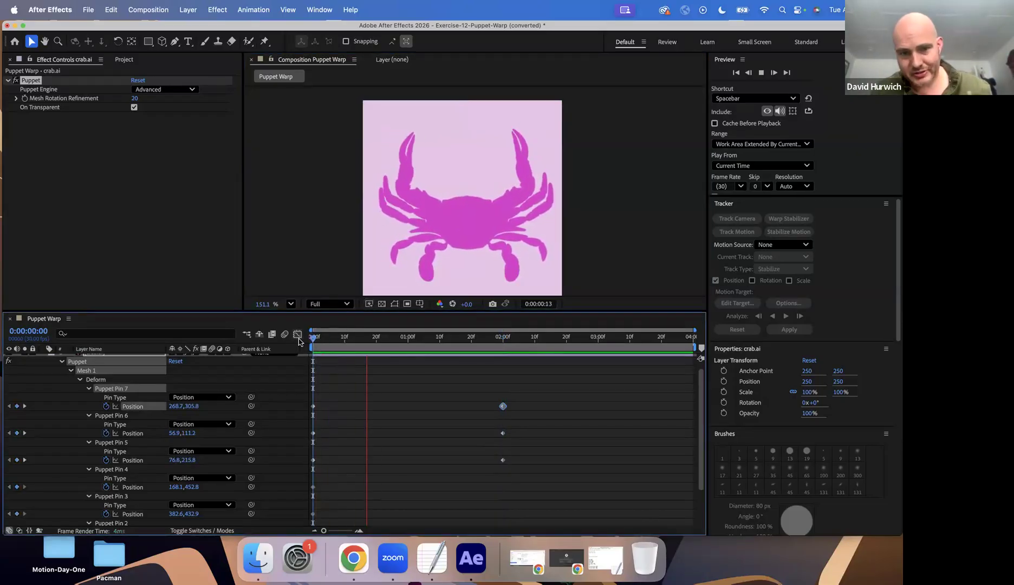
pyautogui.press('space')
pyautogui.press('Home')
pyautogui.press('space')
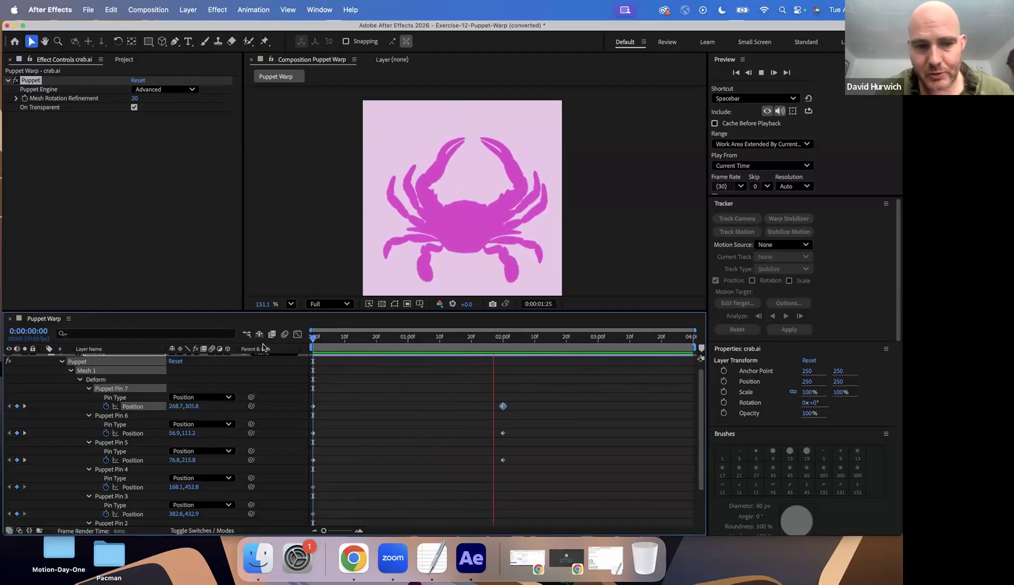
pyautogui.press('space')
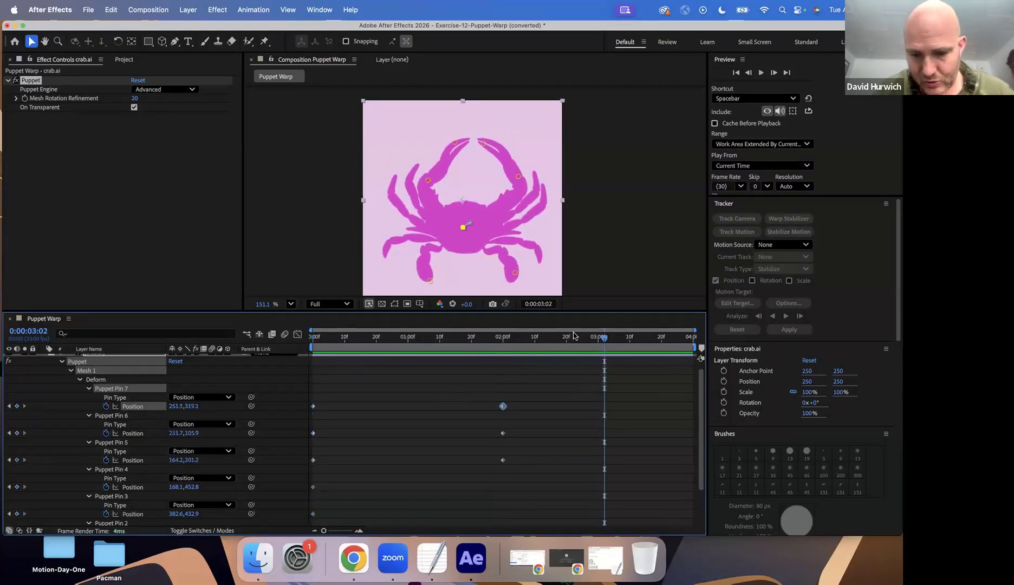
# Step: At 0:00:03:23, spread both claws' tip and arm pins outward, with Puppet Pin 6 at about 68.8, 112.5 and Puppet Pin 5 at 74.1, 209.2
pyautogui.click(550, 338)
pyautogui.press('space')
pyautogui.moveTo(661, 342); pyautogui.dragTo(665, 344)
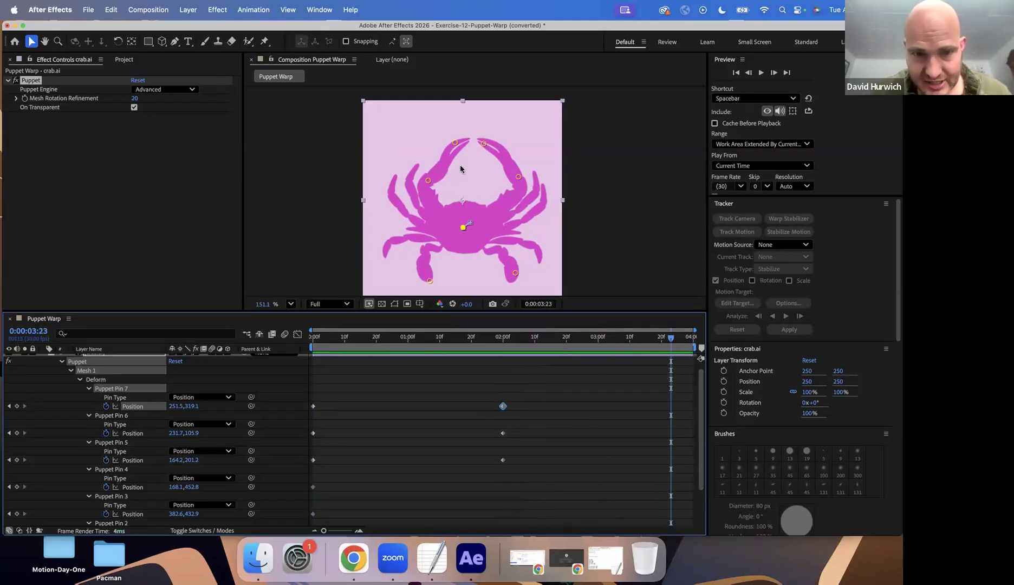
pyautogui.moveTo(456, 144); pyautogui.dragTo(390, 144)
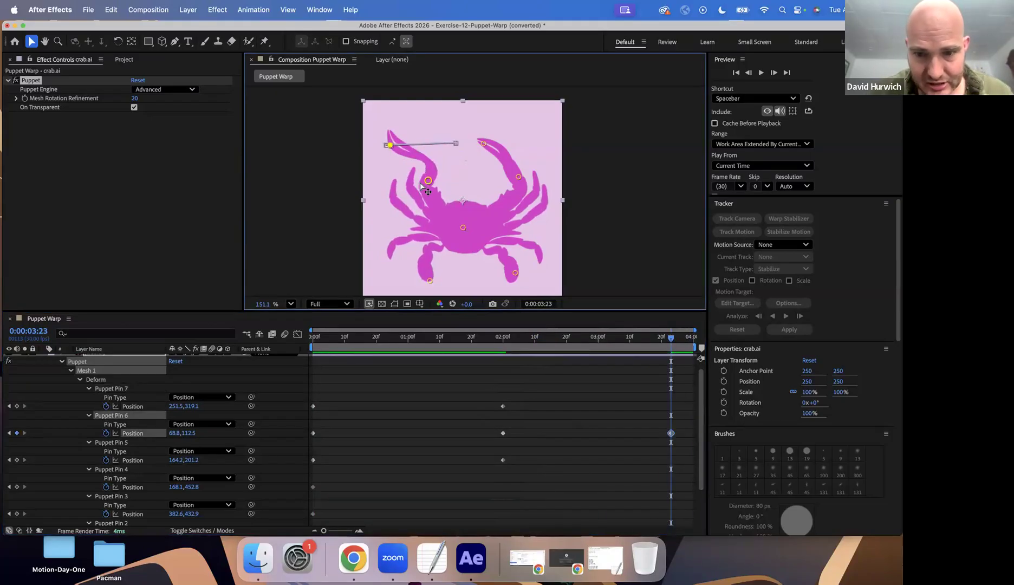
pyautogui.moveTo(422, 183); pyautogui.dragTo(387, 186)
pyautogui.moveTo(484, 144); pyautogui.dragTo(521, 129)
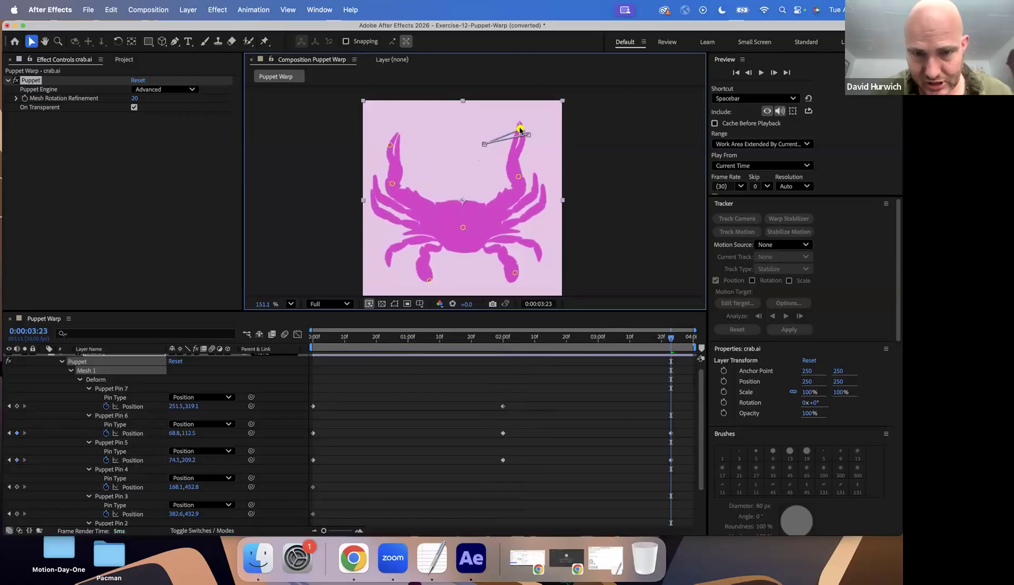
pyautogui.moveTo(519, 176); pyautogui.dragTo(538, 181)
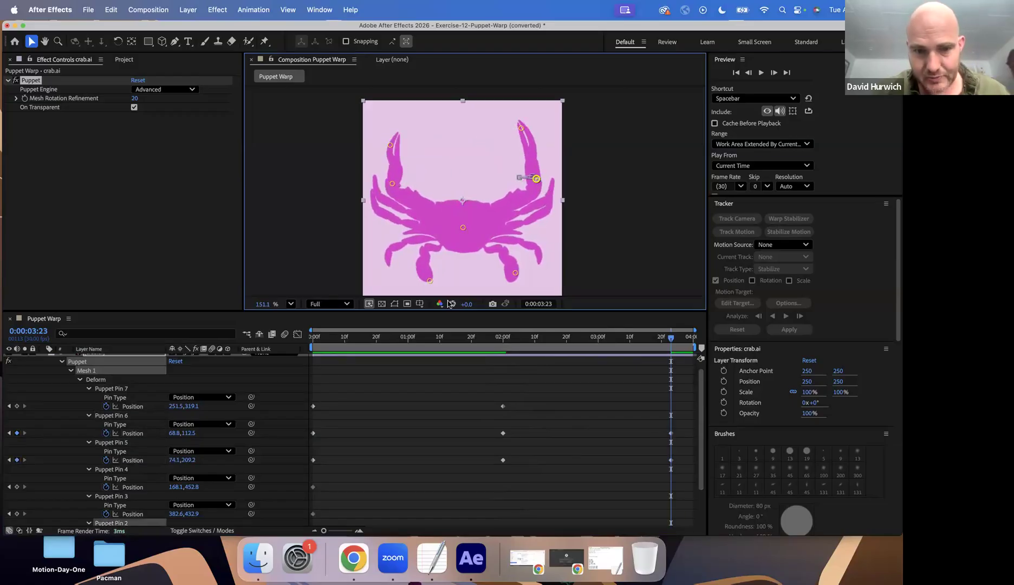
# Step: Play back the full animation from 0:00 to check the claws closing and reopening
pyautogui.click(311, 348)
pyautogui.press('space')
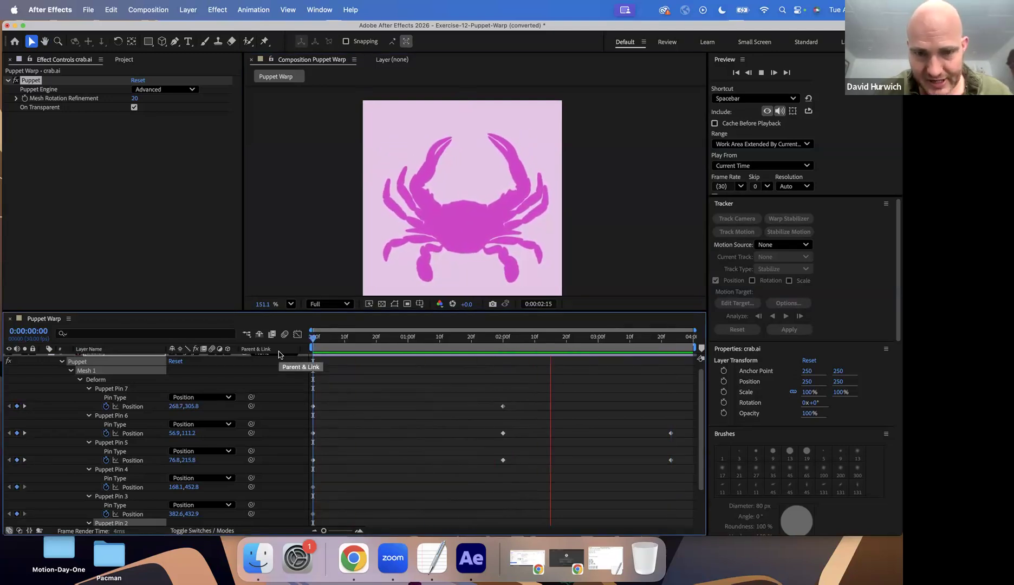
pyautogui.press('space')
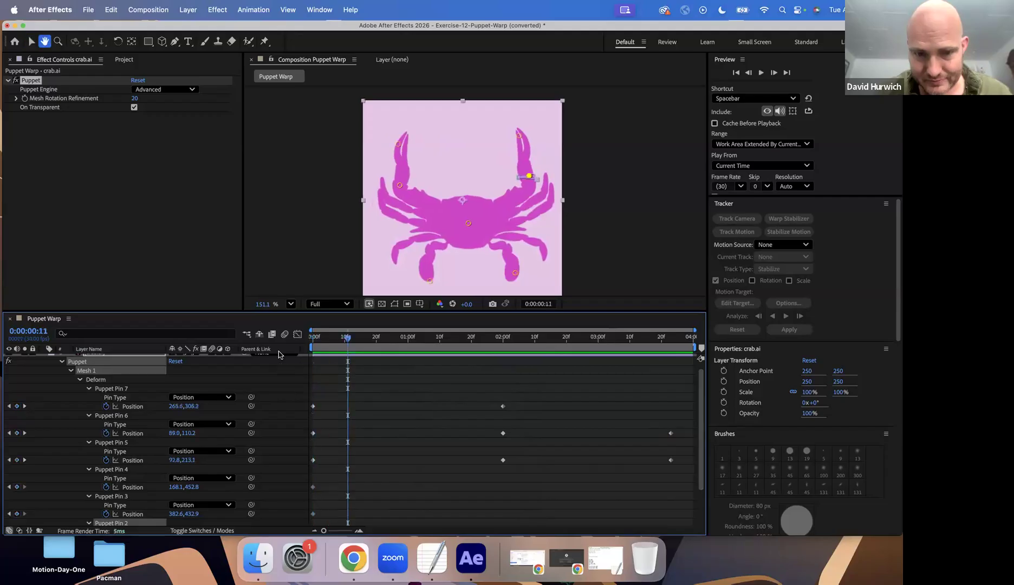
pyautogui.press('space')
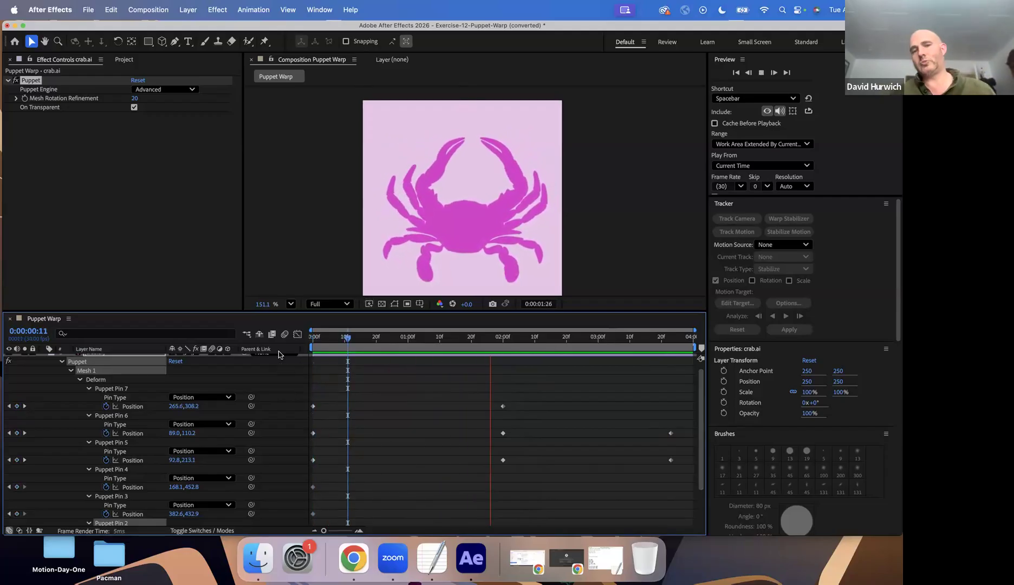